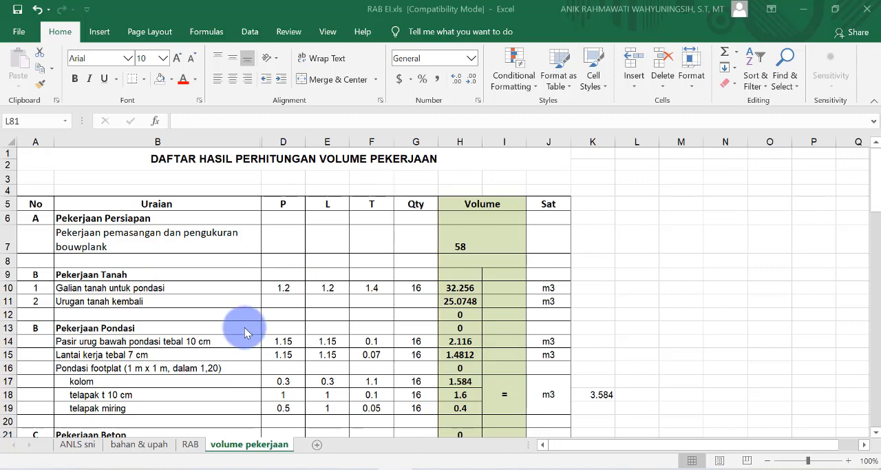
Step: Review the work items, dimensions and Volume column in the volume pekerjaan sheet
{"action": "scroll", "coordinate": [228, 276], "scroll_direction": "down", "scroll_amount": 4}
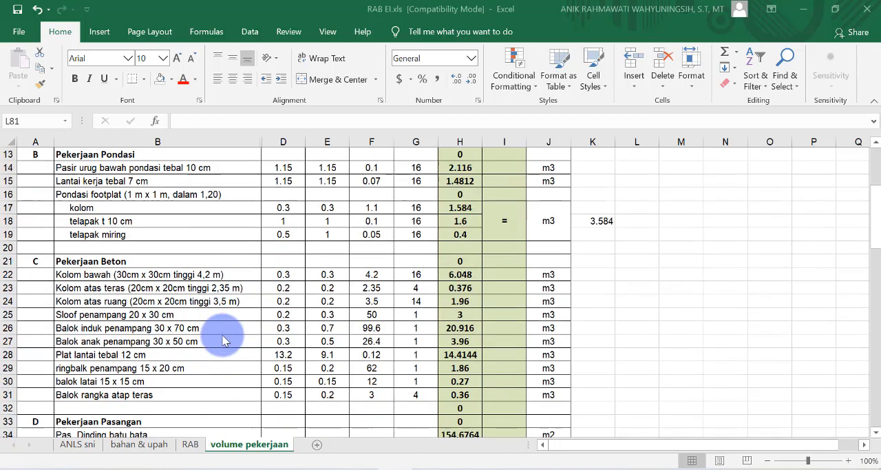
{"action": "scroll", "coordinate": [227, 340], "scroll_direction": "down", "scroll_amount": 1}
{"action": "scroll", "coordinate": [241, 340], "scroll_direction": "up", "scroll_amount": 5}
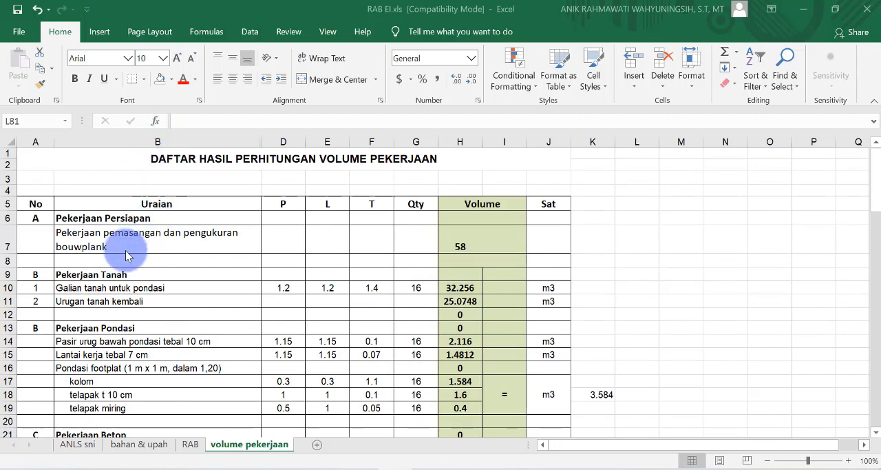
{"action": "scroll", "coordinate": [138, 258], "scroll_direction": "down", "scroll_amount": 3}
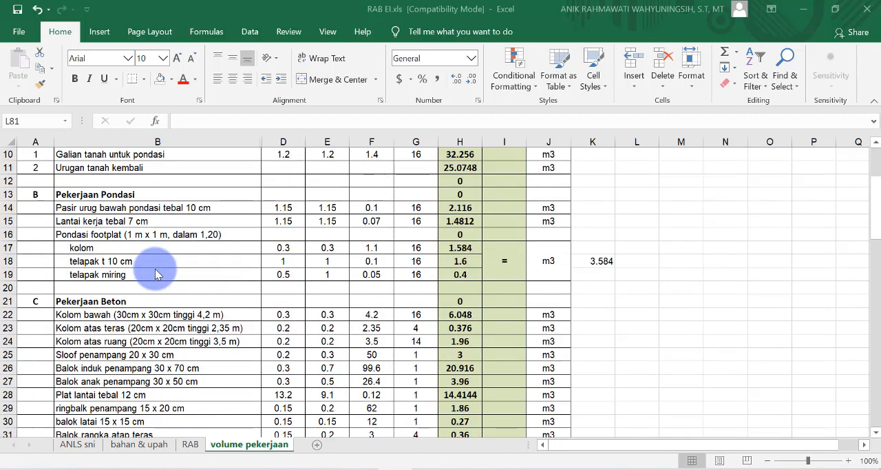
{"action": "scroll", "coordinate": [172, 303], "scroll_direction": "down", "scroll_amount": 3}
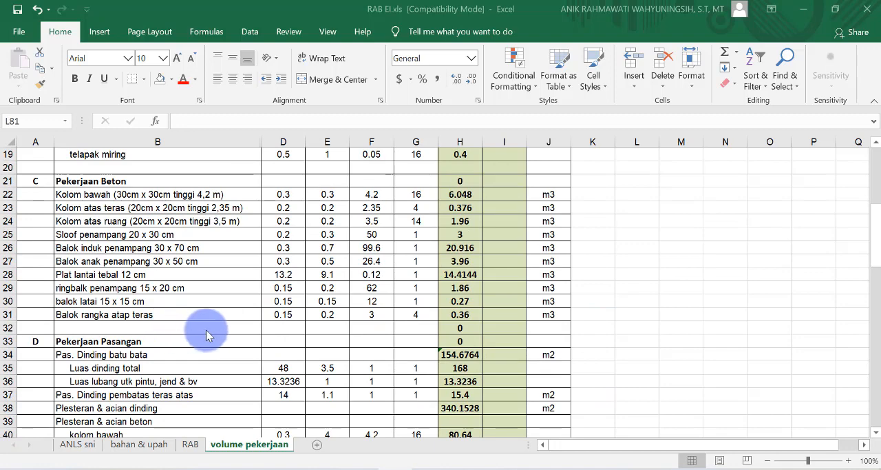
{"action": "scroll", "coordinate": [207, 334], "scroll_direction": "up", "scroll_amount": 6}
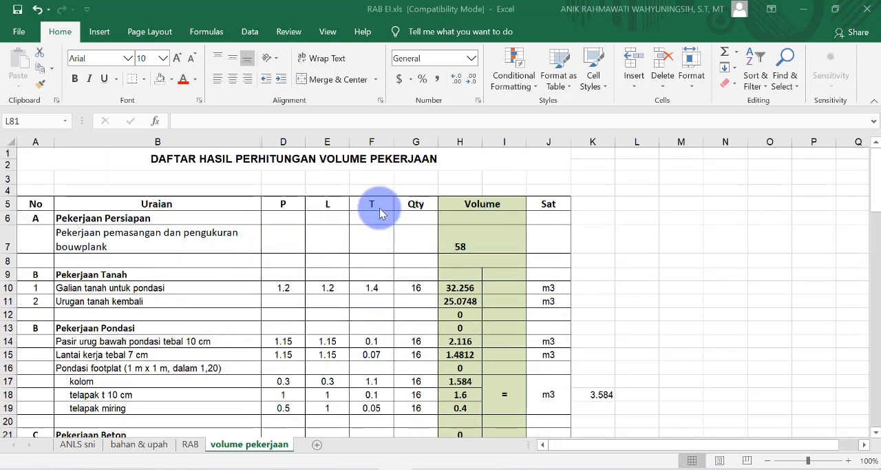
{"action": "left_click", "coordinate": [470, 146]}
{"action": "scroll", "coordinate": [475, 227], "scroll_direction": "down", "scroll_amount": 4}
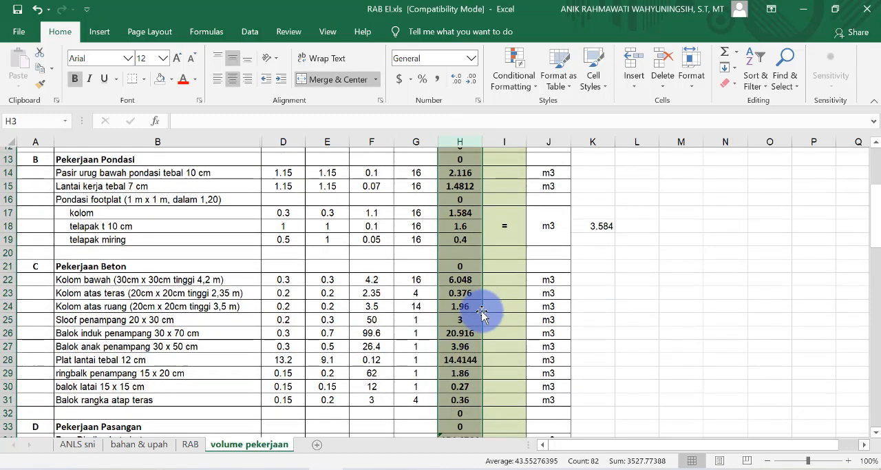
{"action": "scroll", "coordinate": [482, 314], "scroll_direction": "down", "scroll_amount": 1}
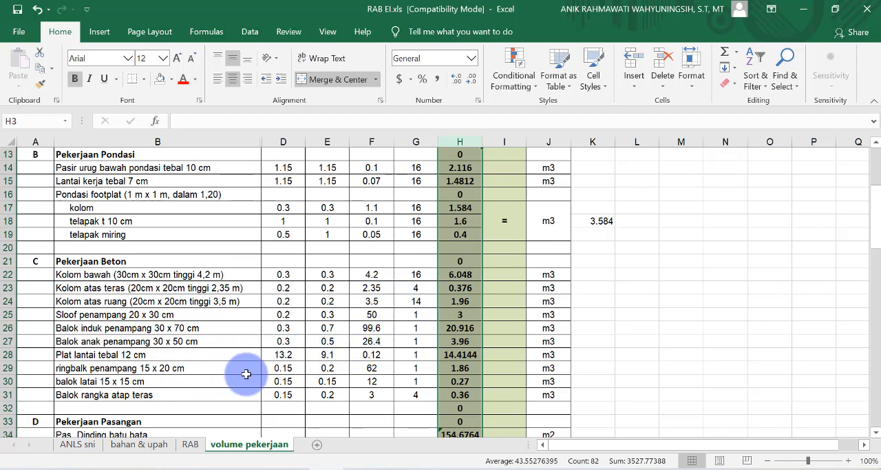
Step: Compare the unit-price analyses in the ANLS sni sheet with the matching work items in the volume pekerjaan sheet
{"action": "left_click", "coordinate": [78, 444]}
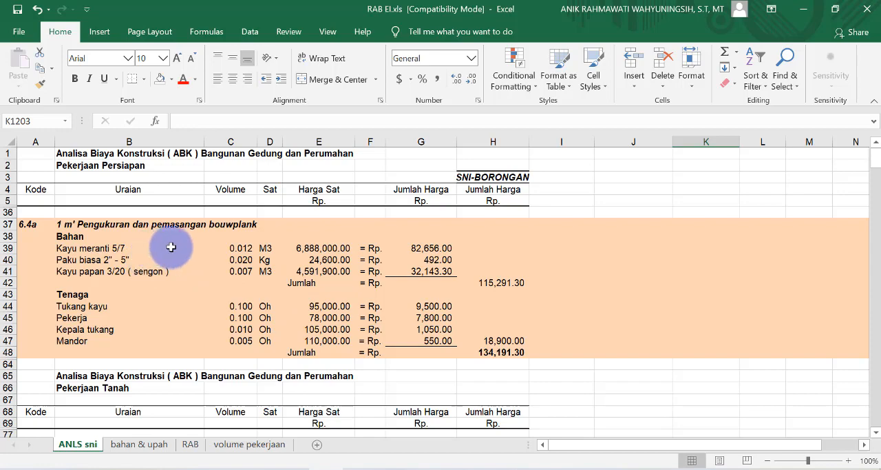
{"action": "scroll", "coordinate": [156, 244], "scroll_direction": "down", "scroll_amount": 6}
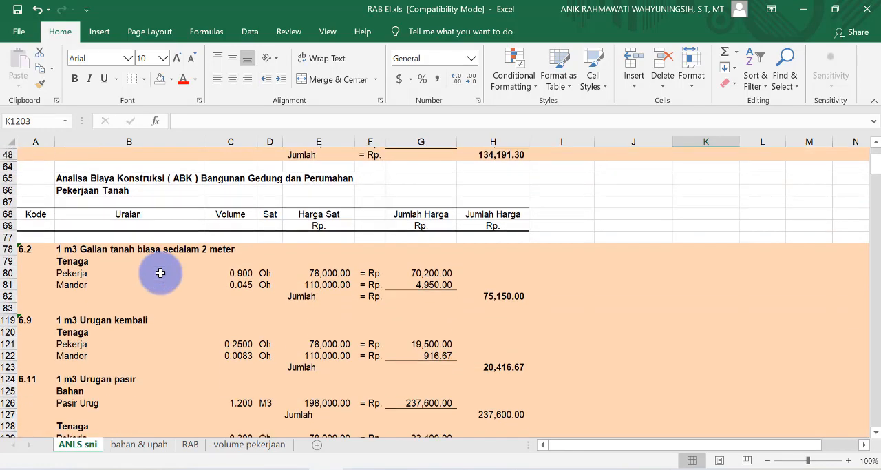
{"action": "scroll", "coordinate": [124, 279], "scroll_direction": "down", "scroll_amount": 4}
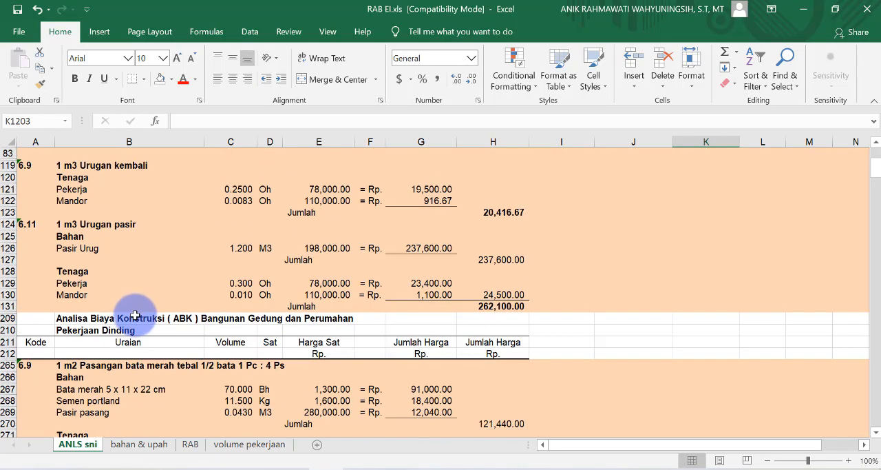
{"action": "left_click", "coordinate": [249, 444]}
{"action": "scroll", "coordinate": [157, 317], "scroll_direction": "up", "scroll_amount": 4}
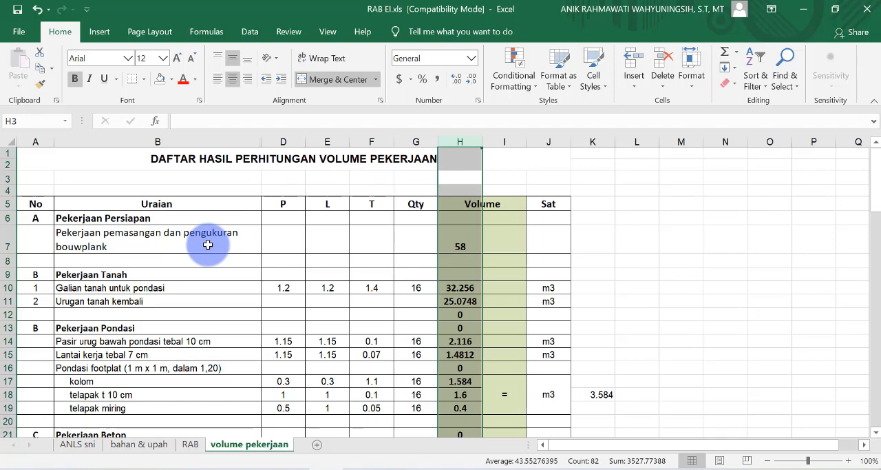
{"action": "left_click", "coordinate": [81, 444]}
{"action": "scroll", "coordinate": [171, 315], "scroll_direction": "up", "scroll_amount": 5}
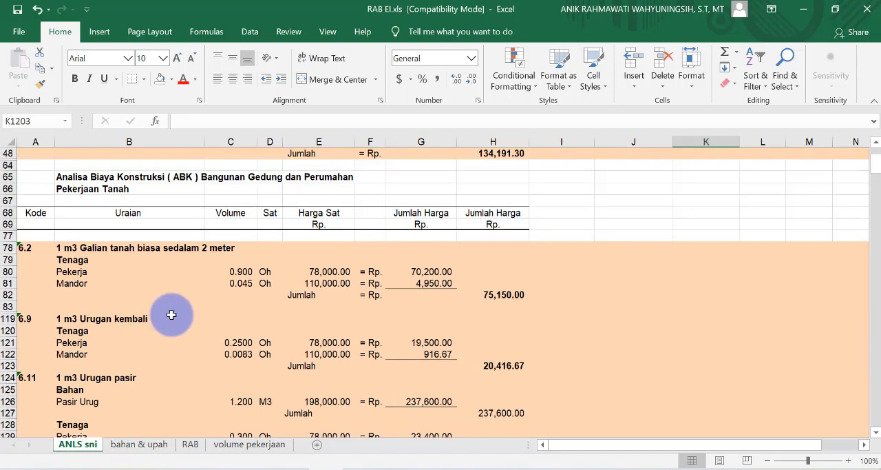
{"action": "scroll", "coordinate": [171, 315], "scroll_direction": "up", "scroll_amount": 5}
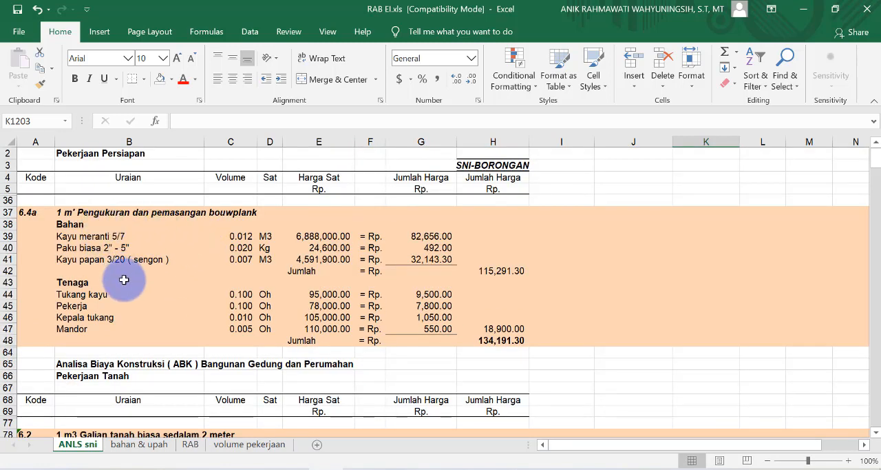
{"action": "left_click", "coordinate": [249, 445]}
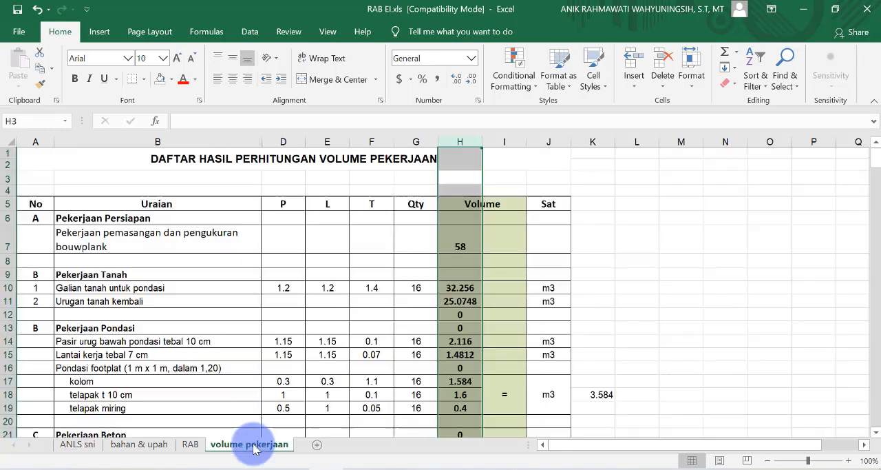
{"action": "scroll", "coordinate": [138, 293], "scroll_direction": "down", "scroll_amount": 1}
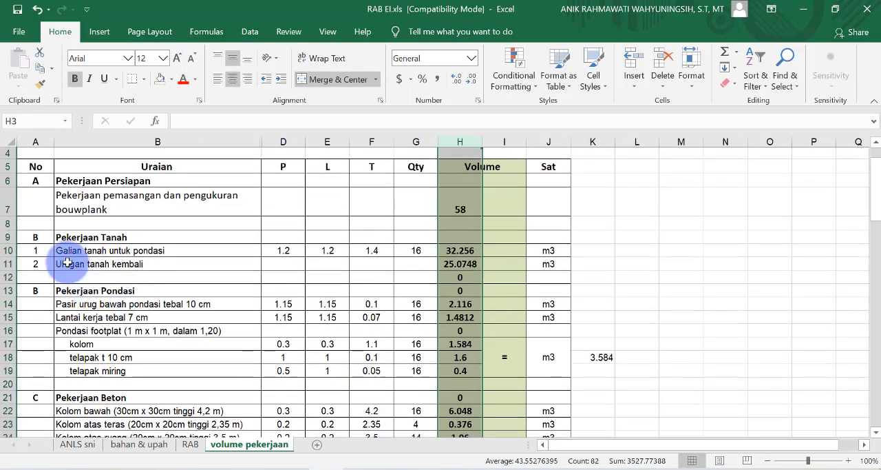
Step: Examine the Pekerjaan Tanah and Pekerjaan Dinding unit-price analyses in the ANLS sni sheet
{"action": "left_click", "coordinate": [77, 444]}
{"action": "scroll", "coordinate": [147, 334], "scroll_direction": "down", "scroll_amount": 5}
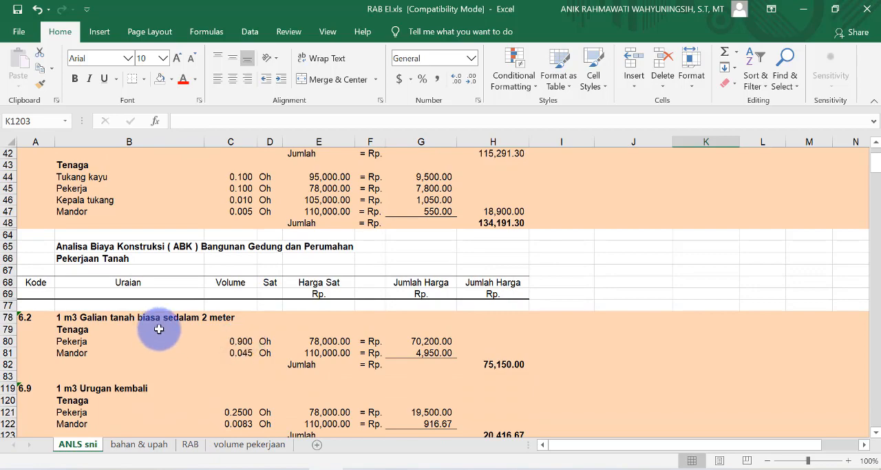
{"action": "scroll", "coordinate": [175, 338], "scroll_direction": "down", "scroll_amount": 4}
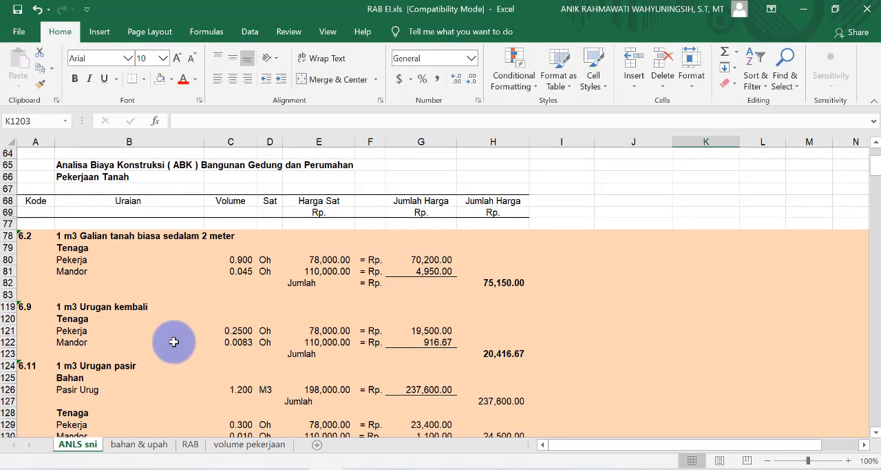
{"action": "scroll", "coordinate": [167, 356], "scroll_direction": "down", "scroll_amount": 2}
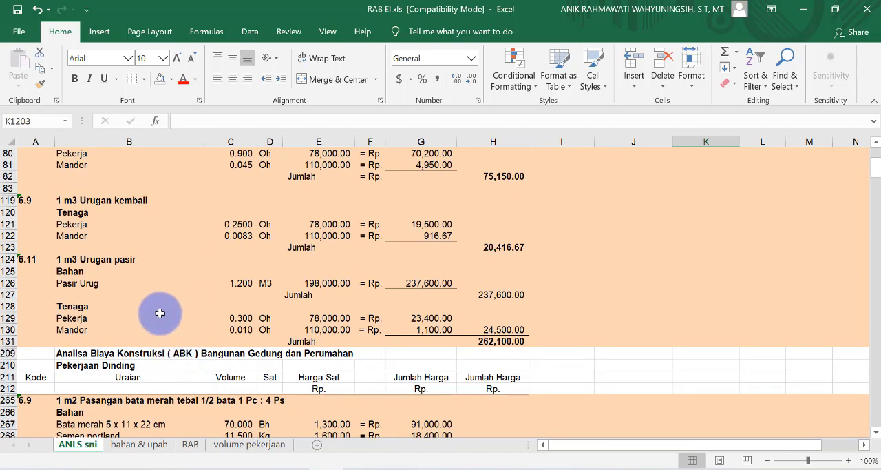
{"action": "scroll", "coordinate": [158, 324], "scroll_direction": "down", "scroll_amount": 1}
{"action": "scroll", "coordinate": [159, 329], "scroll_direction": "down", "scroll_amount": 1}
{"action": "scroll", "coordinate": [166, 330], "scroll_direction": "down", "scroll_amount": 2}
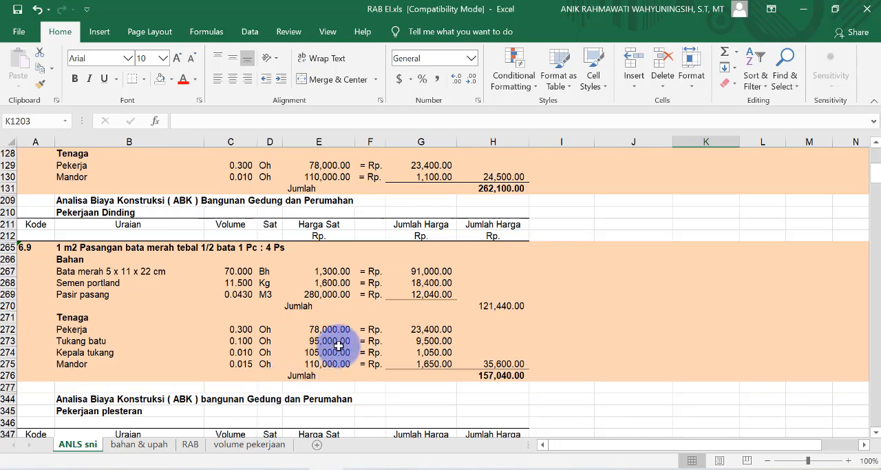
Step: Examine the material and TENAGA prices listed in the bahan & upah sheet
{"action": "left_click", "coordinate": [128, 447]}
{"action": "scroll", "coordinate": [192, 366], "scroll_direction": "up", "scroll_amount": 12}
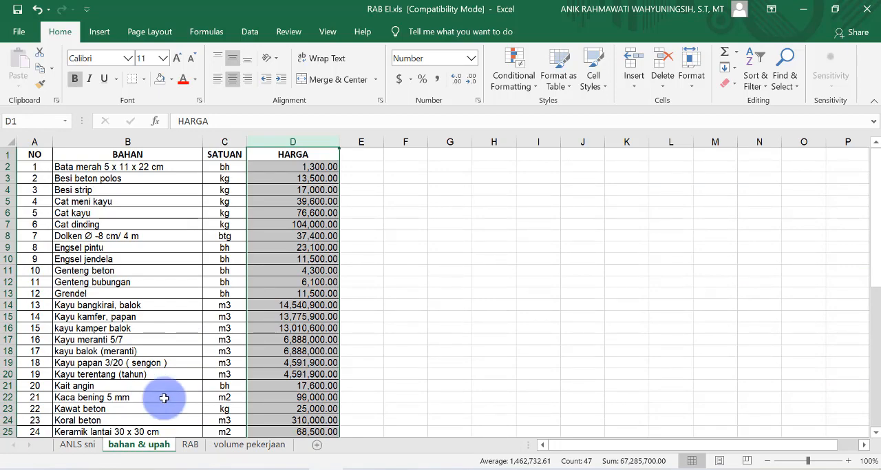
{"action": "scroll", "coordinate": [160, 375], "scroll_direction": "down", "scroll_amount": 9}
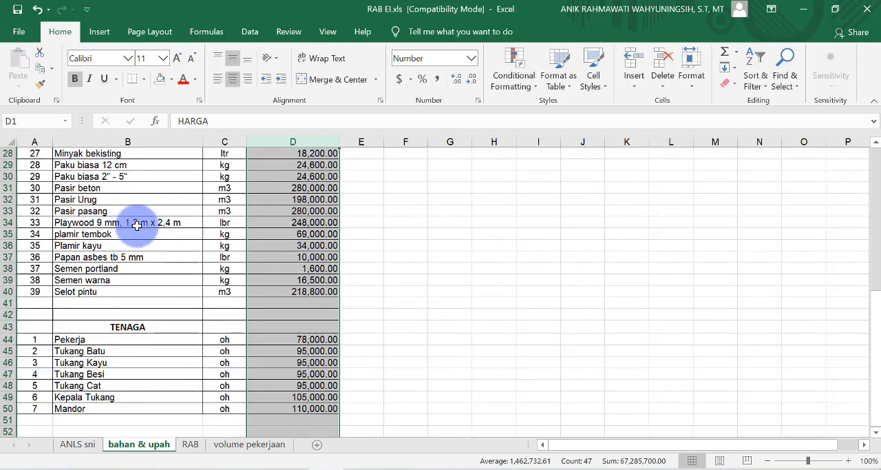
{"action": "scroll", "coordinate": [206, 232], "scroll_direction": "up", "scroll_amount": 2}
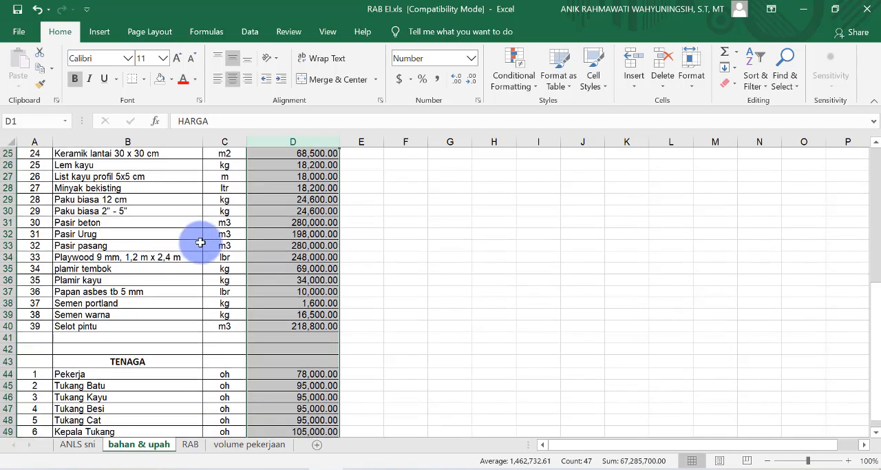
{"action": "scroll", "coordinate": [218, 256], "scroll_direction": "up", "scroll_amount": 3}
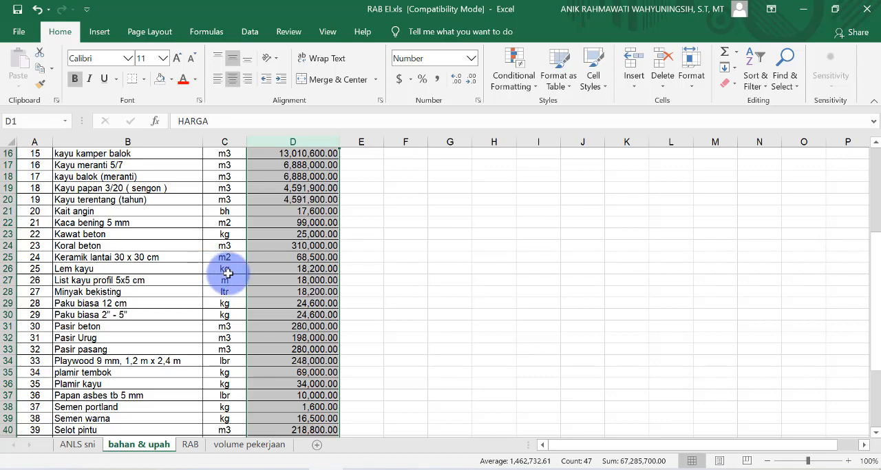
{"action": "scroll", "coordinate": [232, 276], "scroll_direction": "down", "scroll_amount": 6}
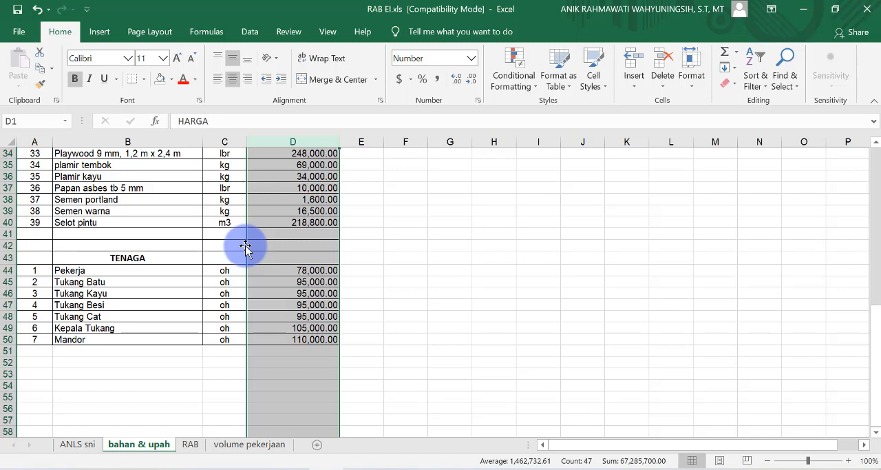
{"action": "scroll", "coordinate": [245, 247], "scroll_direction": "up", "scroll_amount": 10}
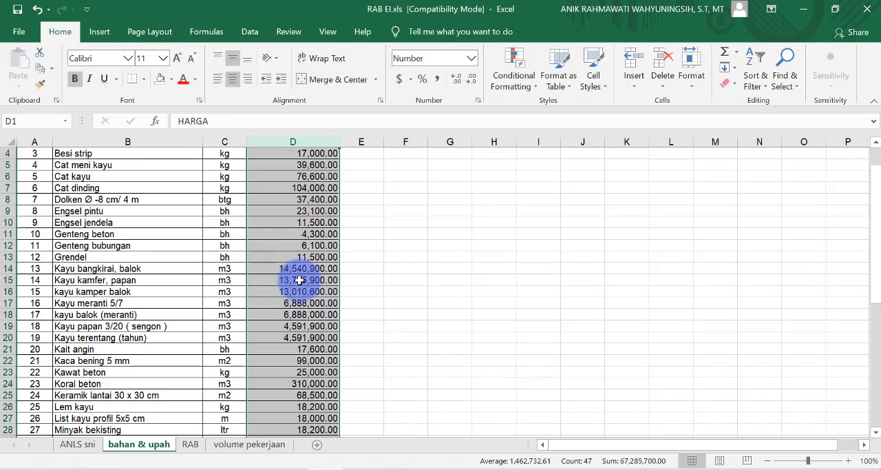
{"action": "scroll", "coordinate": [322, 261], "scroll_direction": "up", "scroll_amount": 1}
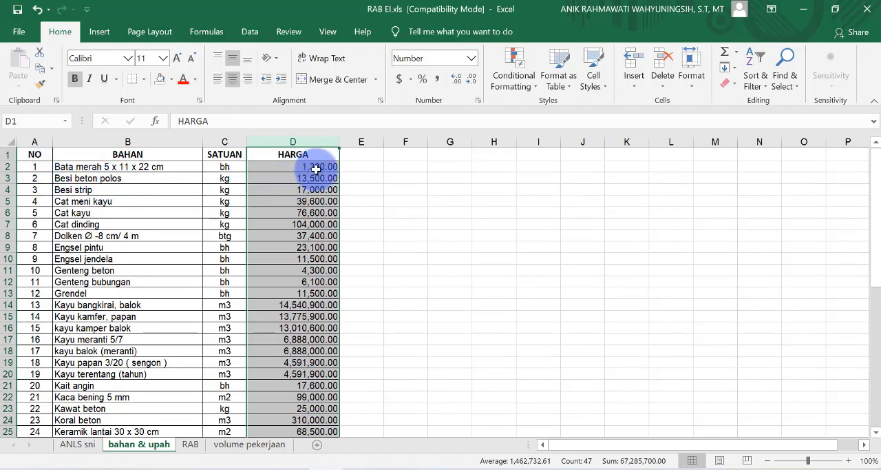
{"action": "scroll", "coordinate": [315, 176], "scroll_direction": "down", "scroll_amount": 1}
{"action": "scroll", "coordinate": [313, 207], "scroll_direction": "down", "scroll_amount": 10}
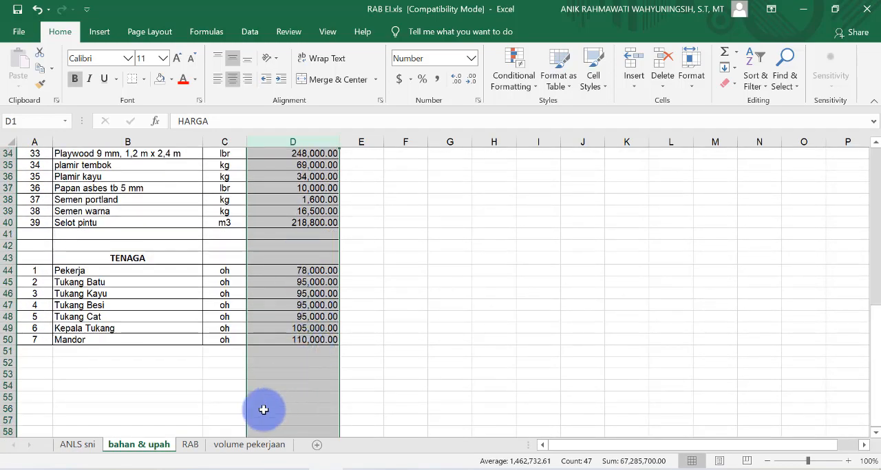
Step: Clear the Harga Sat values of the Bahan and Tenaga rows in bouwplank analysis 6.4a on the ANLS sni sheet
{"action": "left_click", "coordinate": [73, 448]}
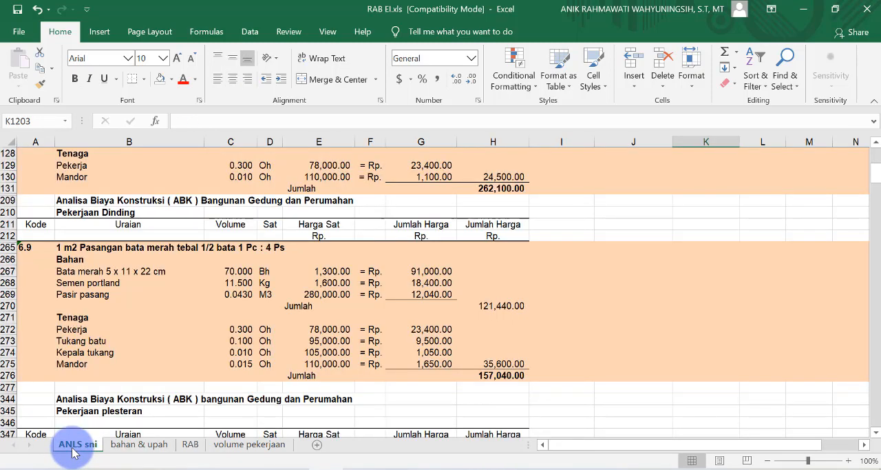
{"action": "scroll", "coordinate": [387, 332], "scroll_direction": "up", "scroll_amount": 7}
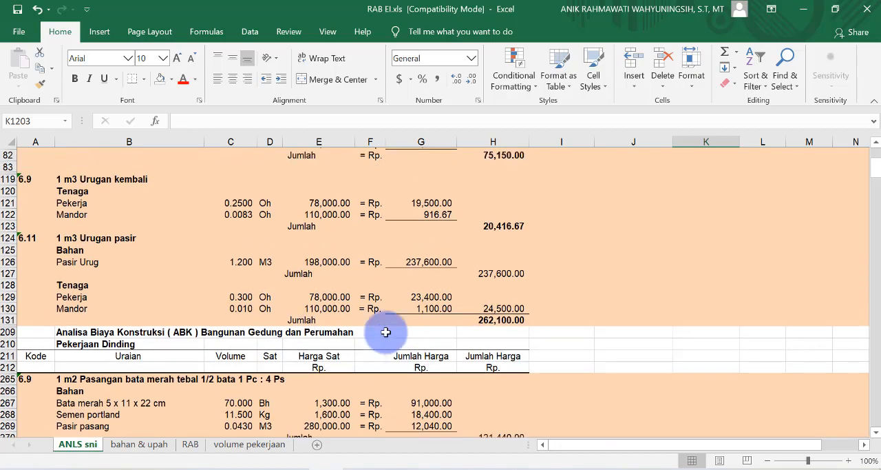
{"action": "scroll", "coordinate": [386, 332], "scroll_direction": "up", "scroll_amount": 7}
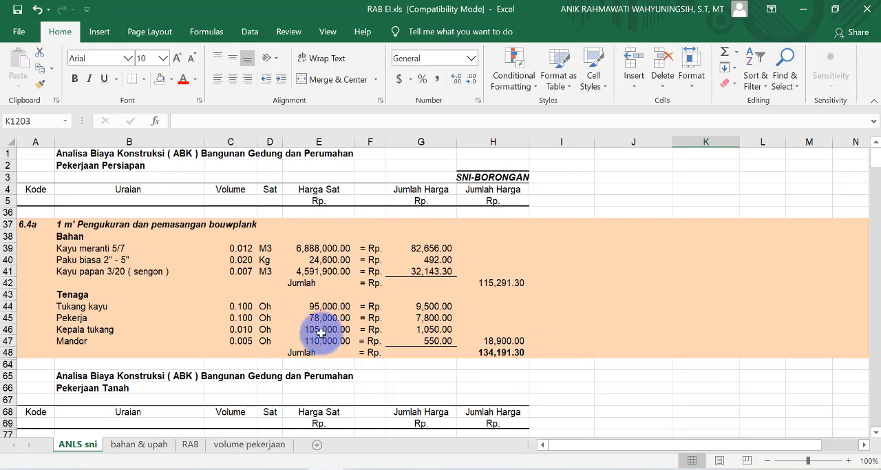
{"action": "left_click", "coordinate": [146, 446]}
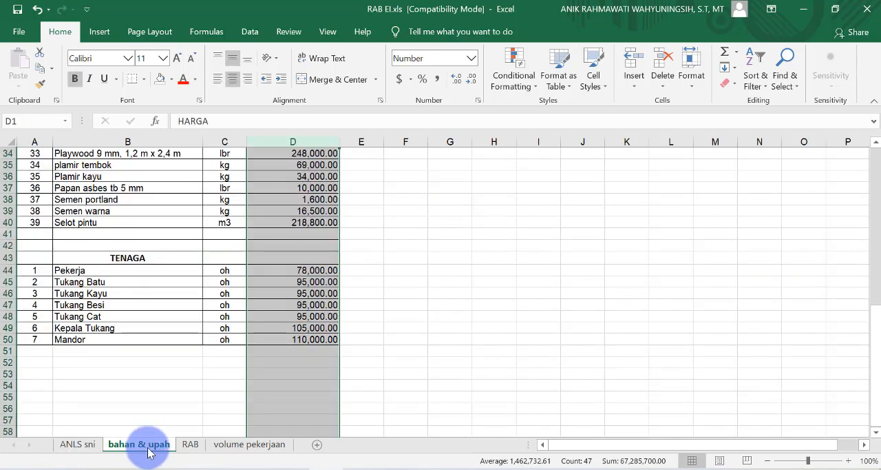
{"action": "left_click", "coordinate": [80, 446]}
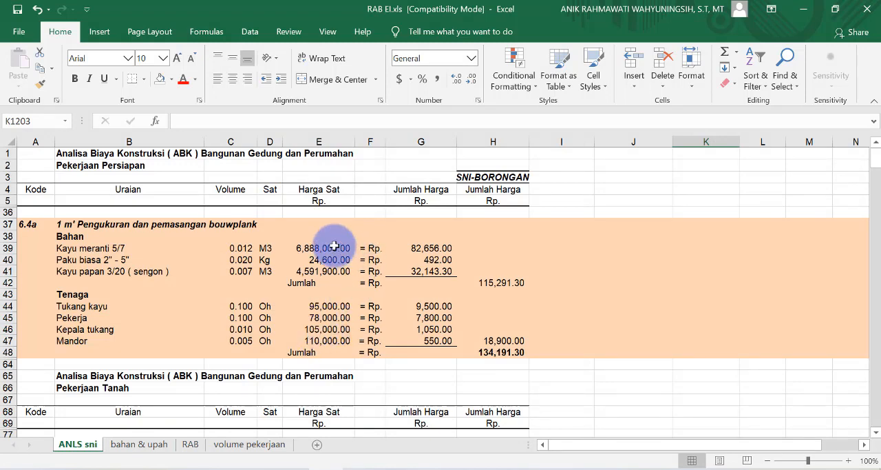
{"action": "left_click_drag", "start_coordinate": [334, 247], "coordinate": [338, 271]}
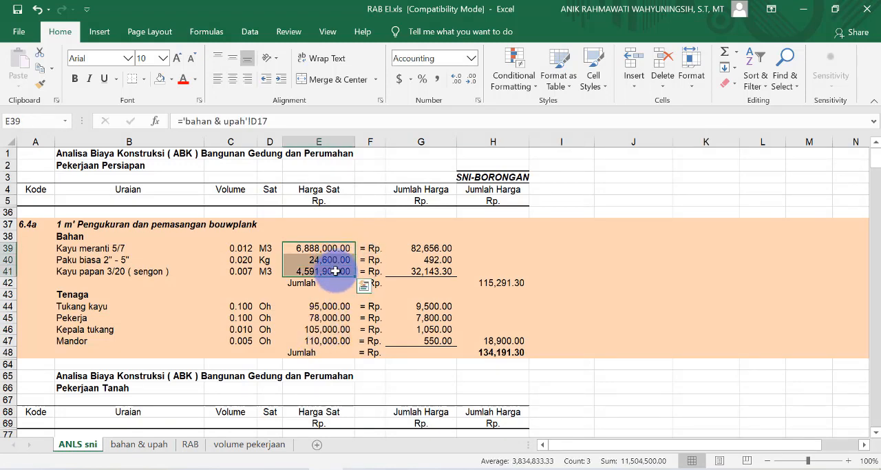
{"action": "key", "text": "Delete"}
{"action": "left_click_drag", "start_coordinate": [336, 306], "coordinate": [341, 344]}
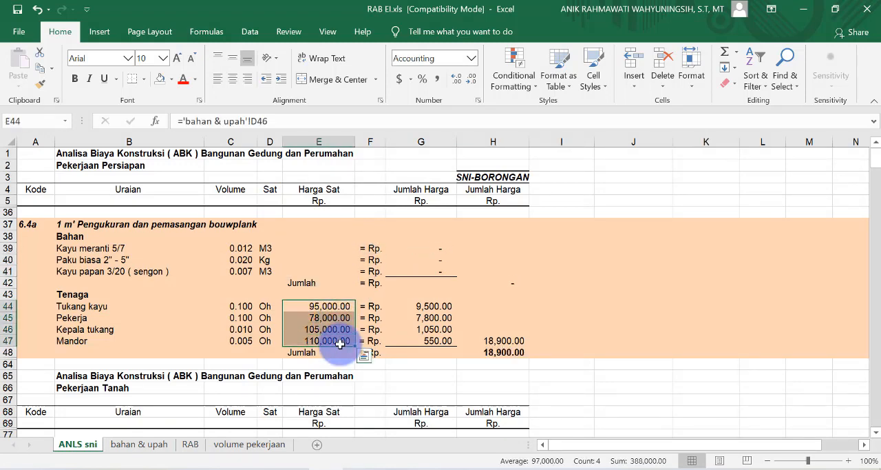
{"action": "key", "text": "Delete"}
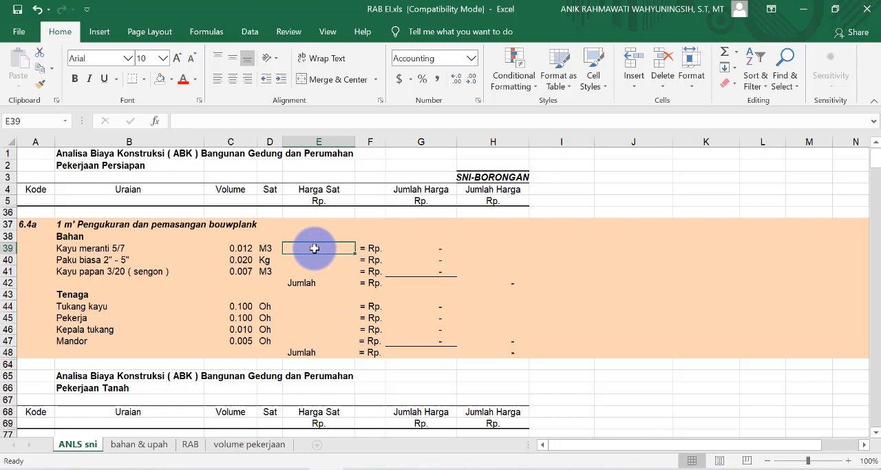
Step: Link the Kayu meranti 5/7 unit price in E39 of analysis 6.4a to cell D17 of the bahan & upah sheet
{"action": "type", "text": "="}
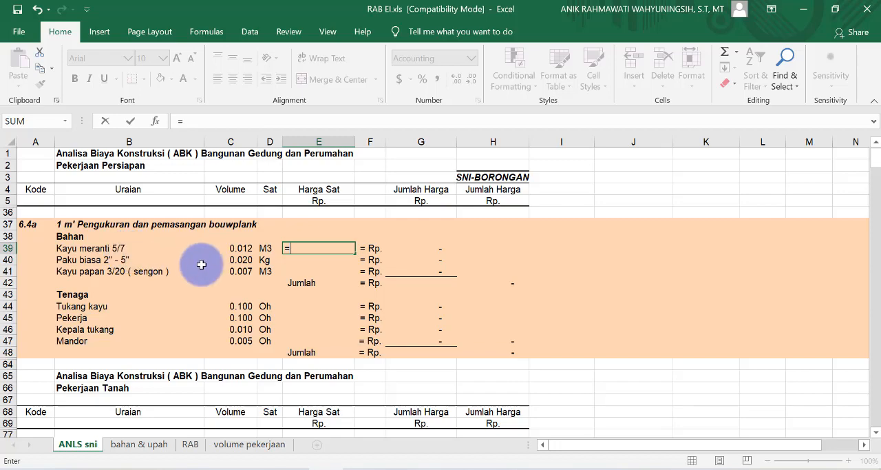
{"action": "left_click", "coordinate": [131, 445]}
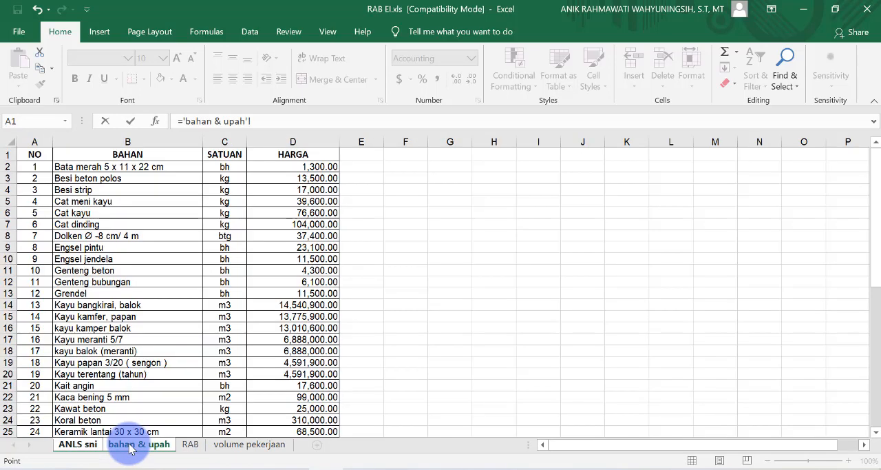
{"action": "scroll", "coordinate": [118, 372], "scroll_direction": "down", "scroll_amount": 1}
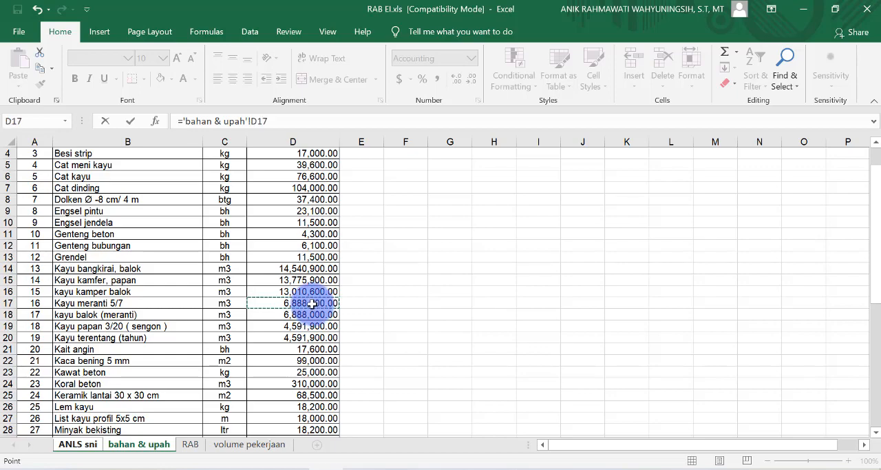
{"action": "key", "text": "Return"}
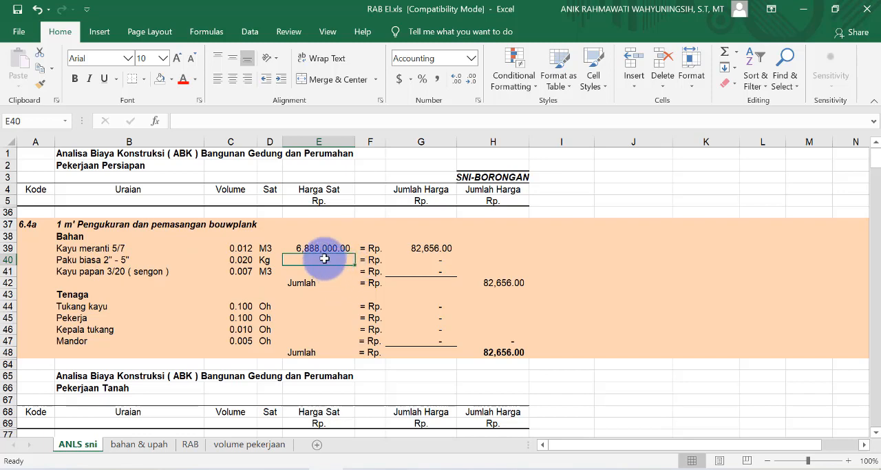
Step: Link the Paku biasa 2" - 5" unit price in E40 to its price in D30 of the bahan & upah sheet
{"action": "type", "text": "="}
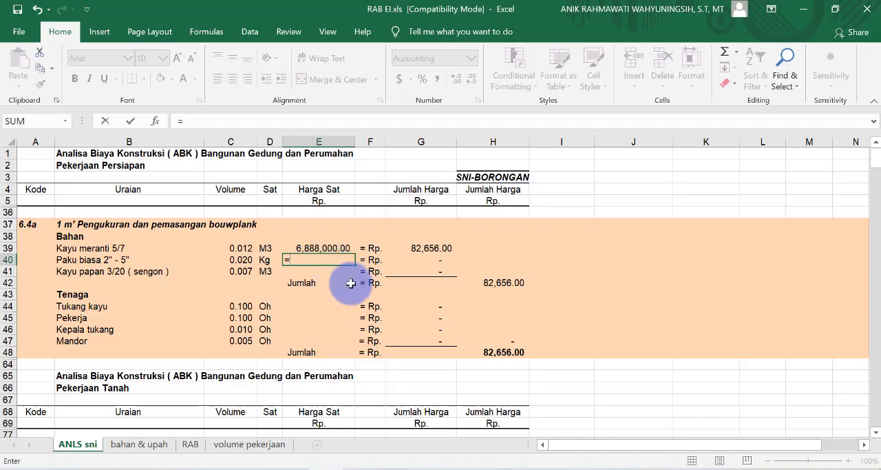
{"action": "left_click", "coordinate": [129, 448]}
{"action": "scroll", "coordinate": [262, 334], "scroll_direction": "down", "scroll_amount": 3}
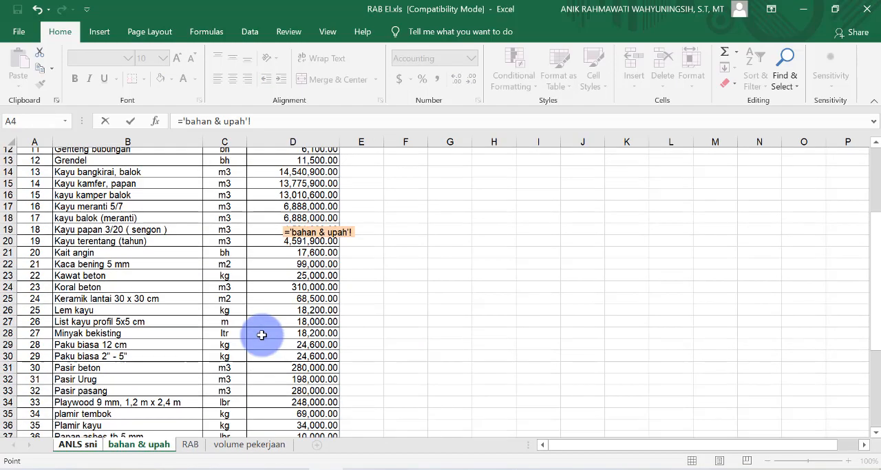
{"action": "scroll", "coordinate": [262, 335], "scroll_direction": "down", "scroll_amount": 2}
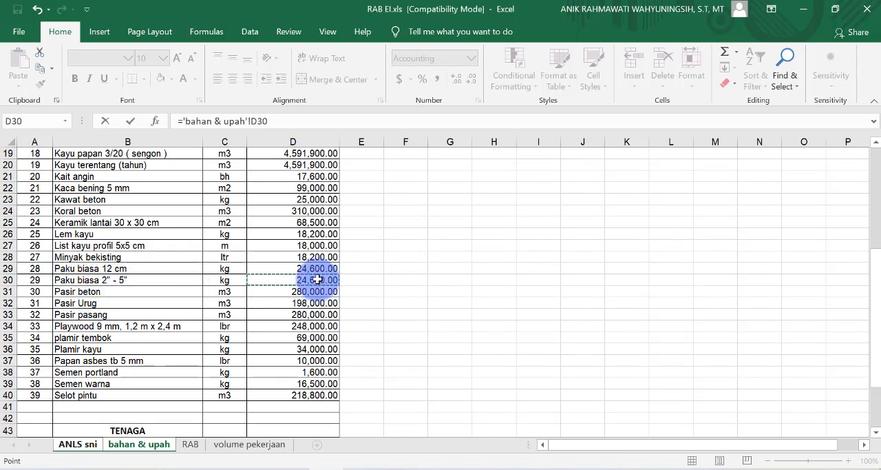
{"action": "key", "text": "Return"}
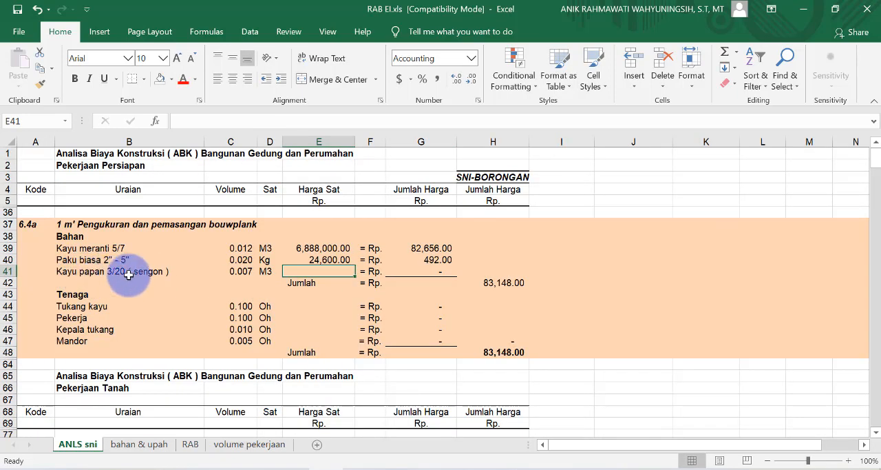
Step: Link the Kayu papan 3/20 (sengon) unit price in E41 to its price in D19 of the bahan & upah sheet
{"action": "type", "text": "="}
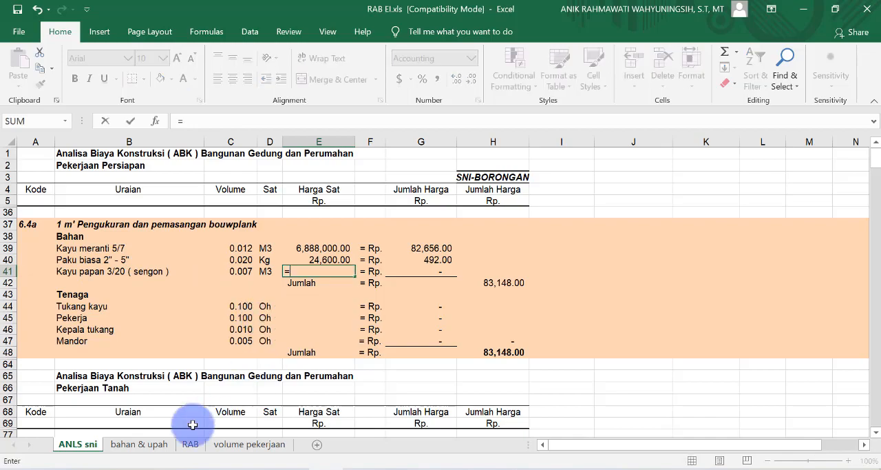
{"action": "left_click", "coordinate": [141, 441]}
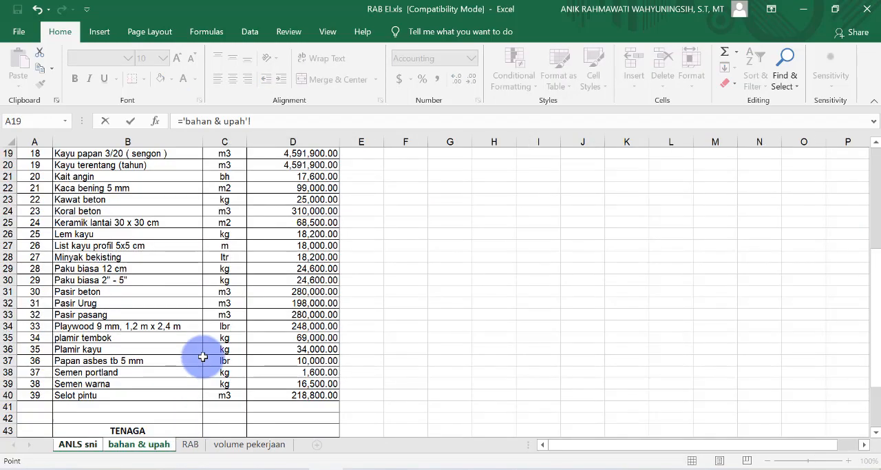
{"action": "scroll", "coordinate": [236, 295], "scroll_direction": "up", "scroll_amount": 4}
{"action": "scroll", "coordinate": [235, 289], "scroll_direction": "up", "scroll_amount": 2}
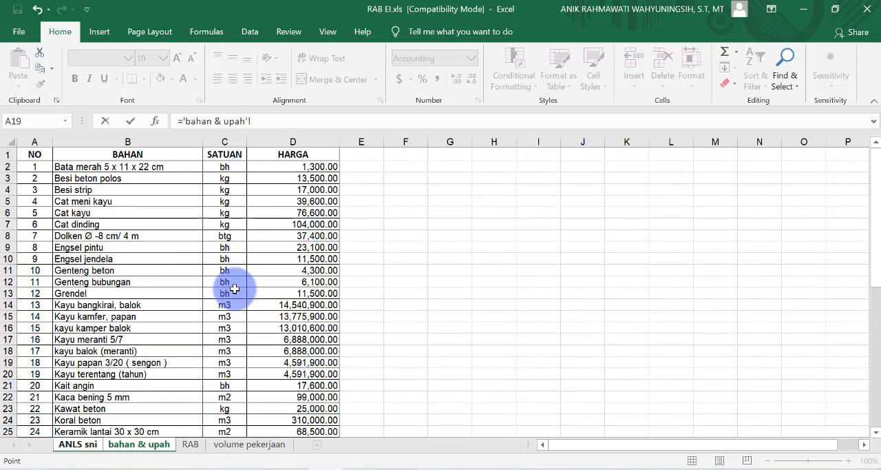
{"action": "scroll", "coordinate": [234, 289], "scroll_direction": "down", "scroll_amount": 4}
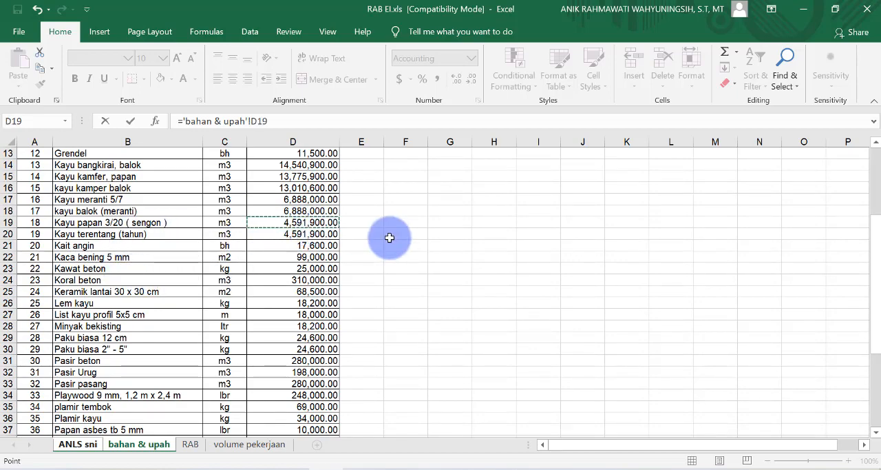
{"action": "key", "text": "Return"}
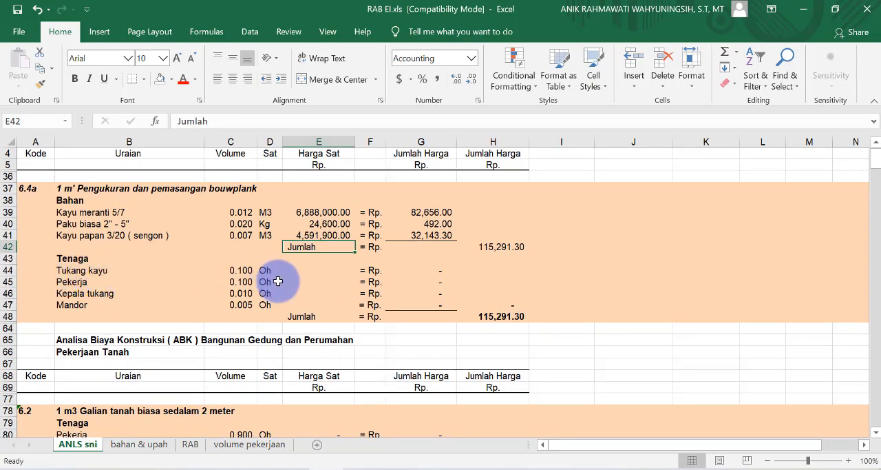
Step: Link the Tukang kayu unit price in E44 to the Tukang Kayu wage in D46 of the bahan & upah sheet
{"action": "left_click", "coordinate": [323, 273]}
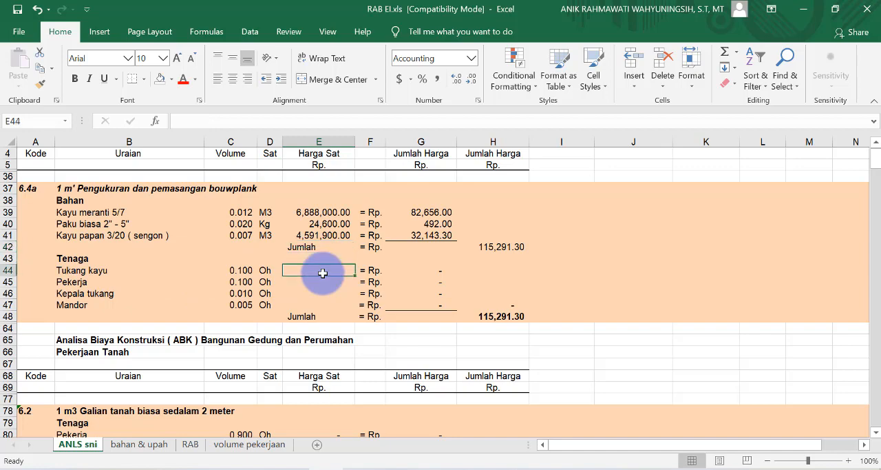
{"action": "type", "text": "="}
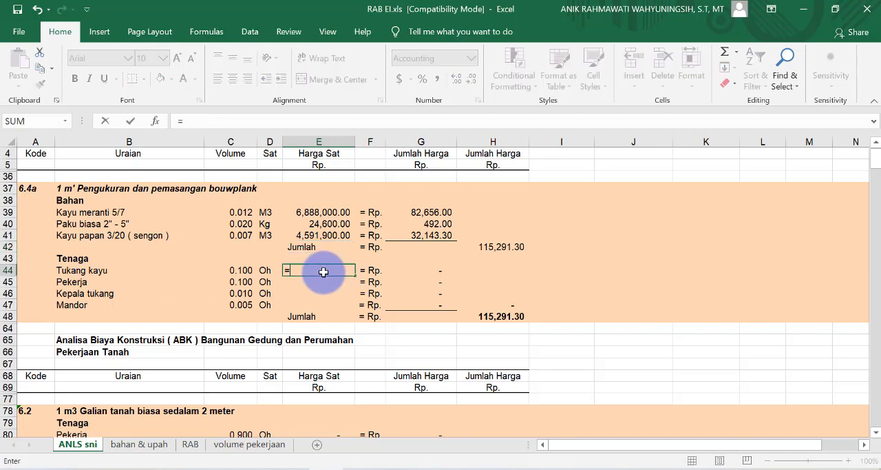
{"action": "left_click", "coordinate": [135, 447]}
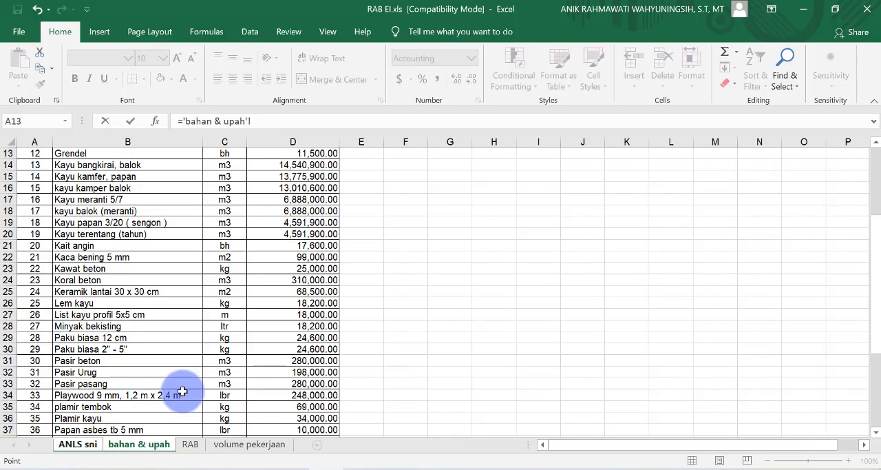
{"action": "scroll", "coordinate": [199, 347], "scroll_direction": "down", "scroll_amount": 8}
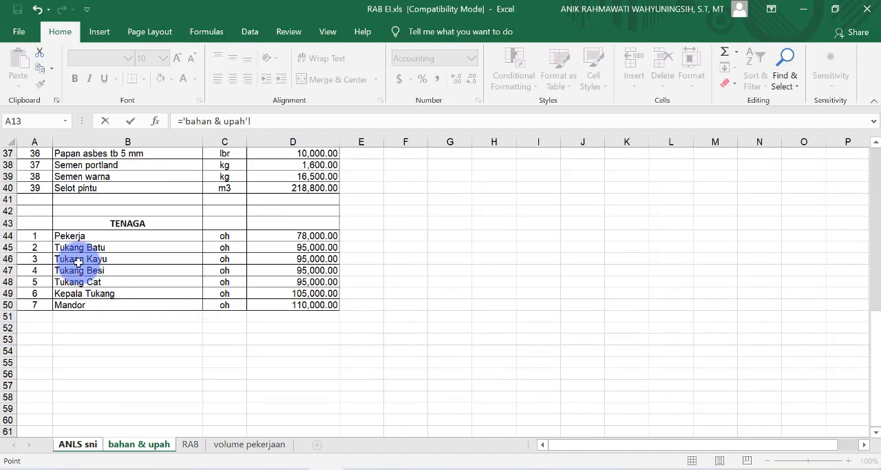
{"action": "left_click", "coordinate": [319, 259]}
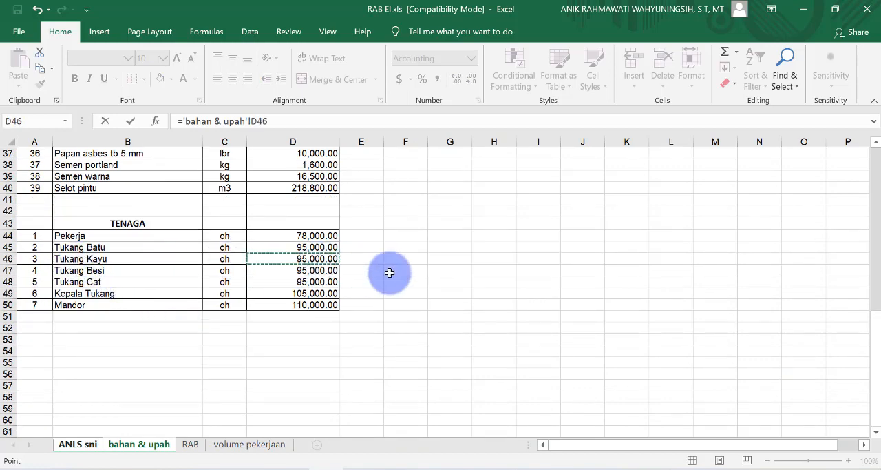
{"action": "key", "text": "Return"}
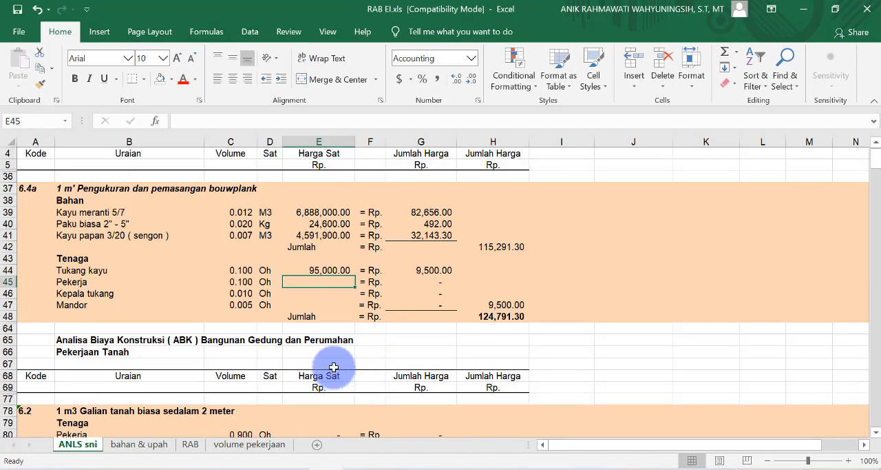
Step: Link the Pekerja, Kepala tukang and Mandor unit prices in E45:E47 to their TENAGA wages in the bahan & upah sheet
{"action": "type", "text": "="}
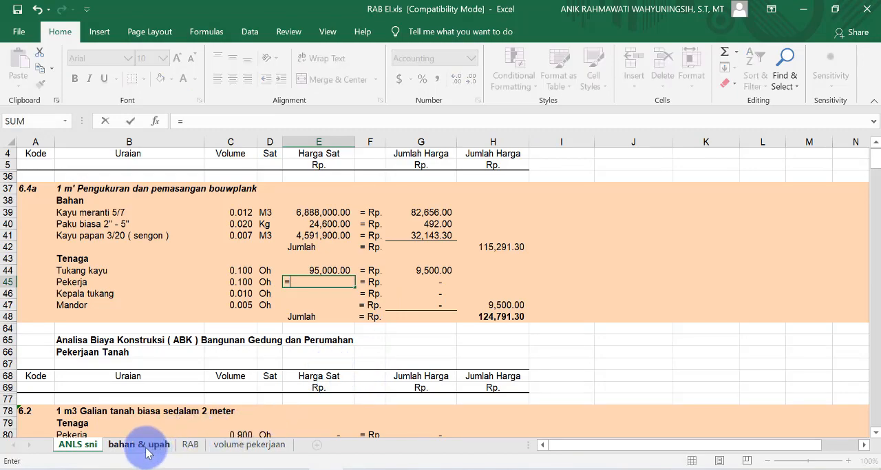
{"action": "left_click", "coordinate": [147, 451]}
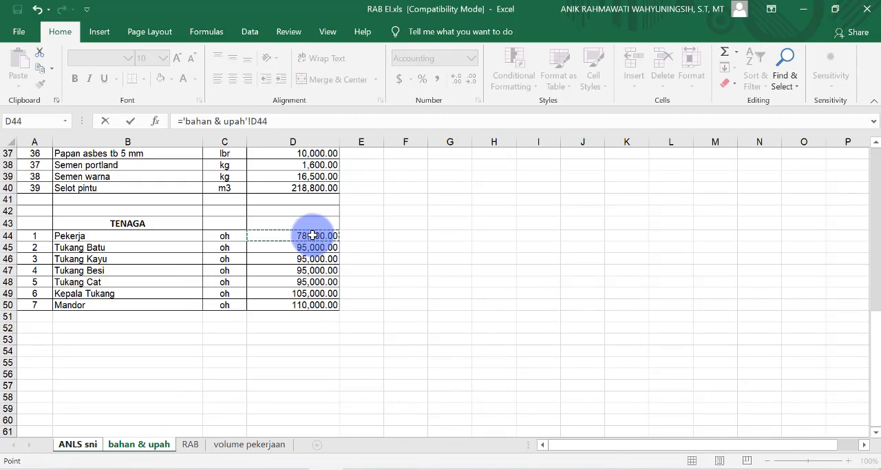
{"action": "key", "text": "Return"}
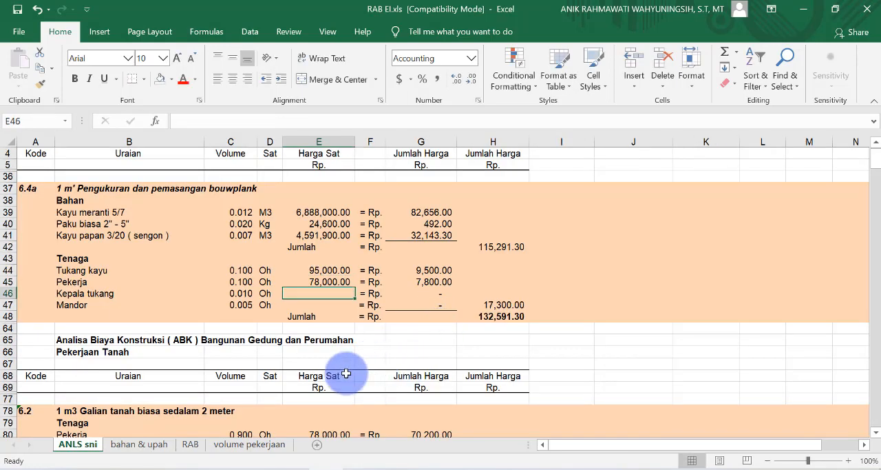
{"action": "type", "text": "="}
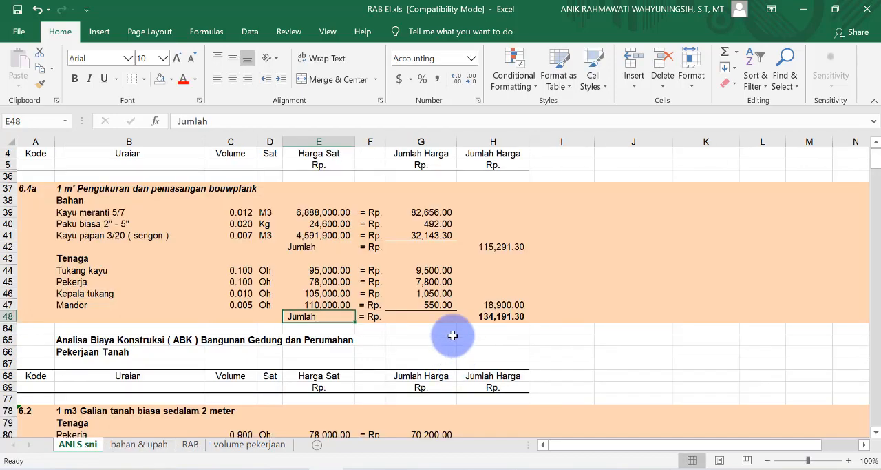
Step: Examine the Jumlah Harga formulas of the Bahan and Tenaga rows and the total in H48 of bouwplank analysis 6.4a
{"action": "left_click", "coordinate": [421, 141]}
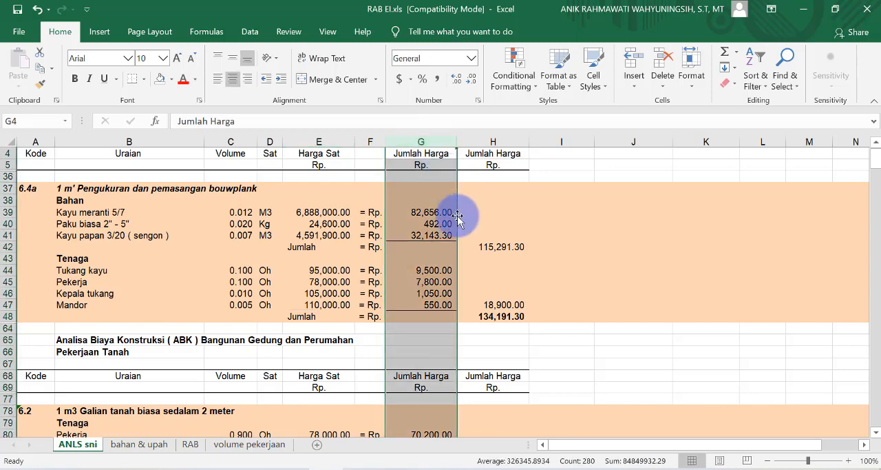
{"action": "left_click", "coordinate": [432, 212]}
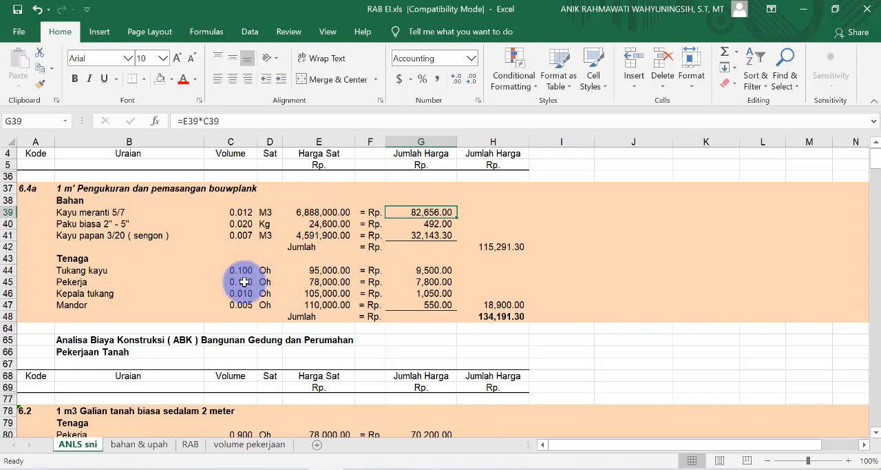
{"action": "left_click", "coordinate": [422, 281]}
{"action": "left_click", "coordinate": [419, 266]}
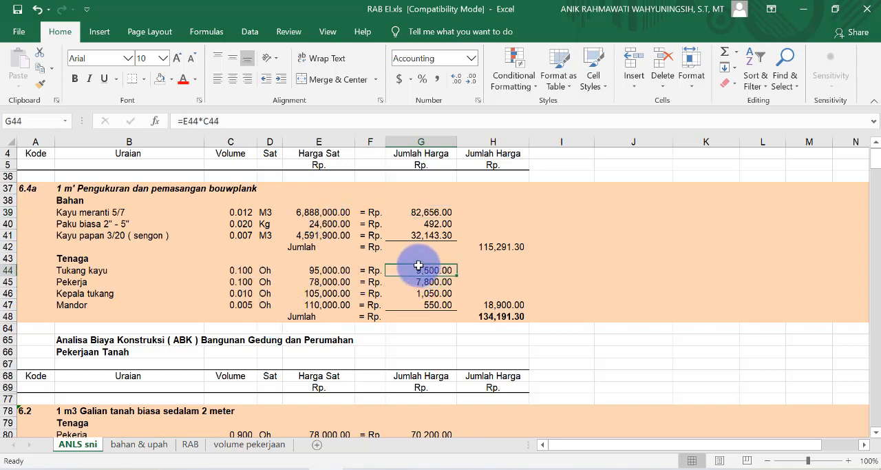
{"action": "left_click", "coordinate": [242, 269]}
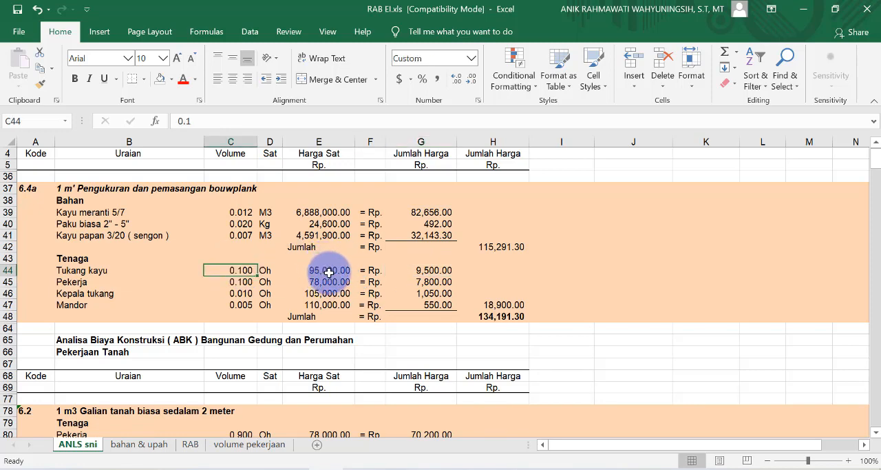
{"action": "left_click", "coordinate": [420, 213]}
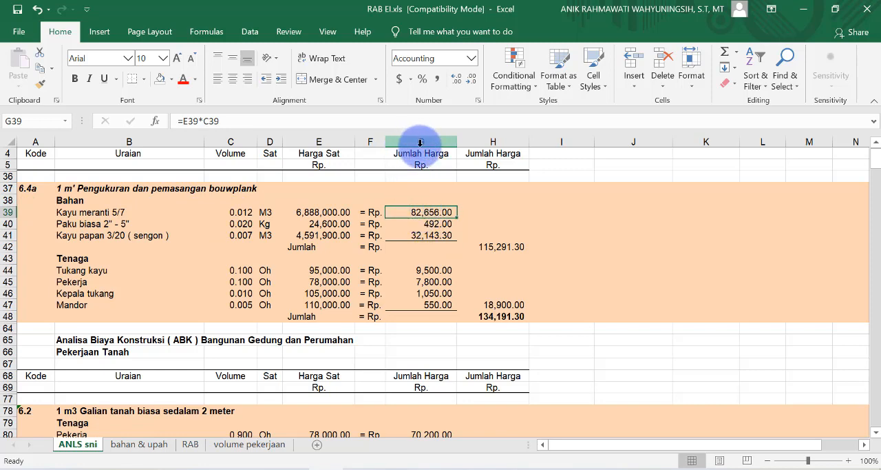
{"action": "left_click", "coordinate": [420, 223]}
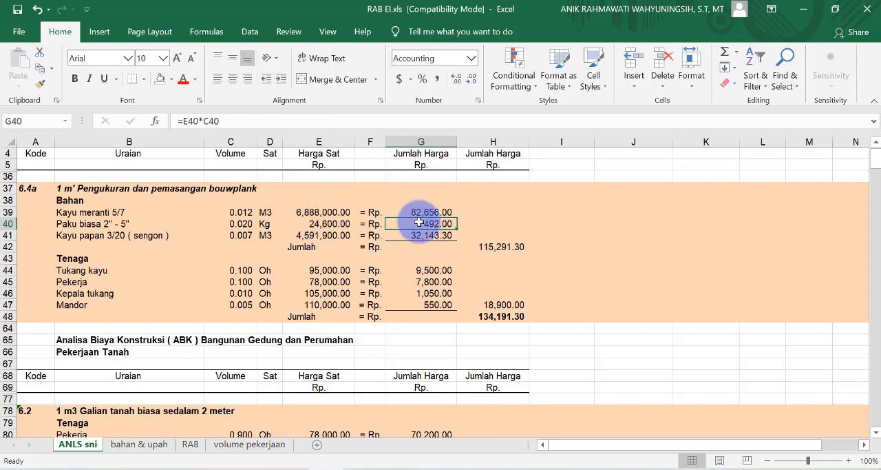
{"action": "left_click", "coordinate": [496, 317]}
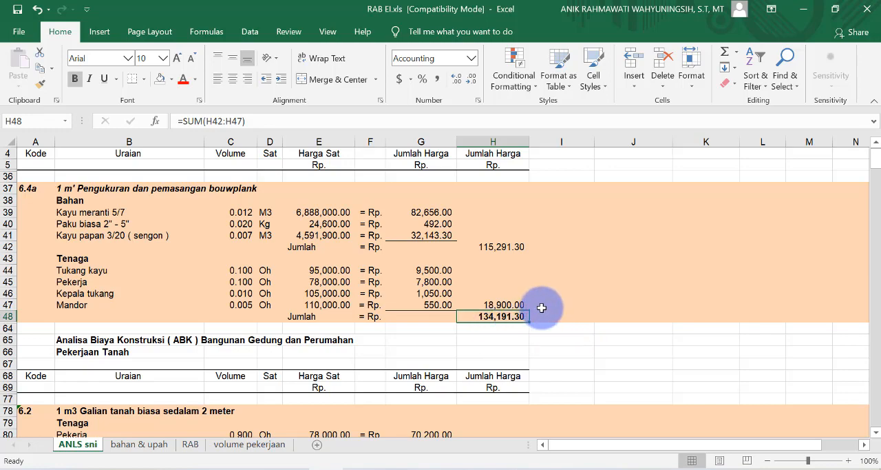
Step: Review the Pekerjaan Tanah, Pekerjaan Dinding and Pekerjaan plesteran unit-price analyses on the ANLS sni sheet
{"action": "scroll", "coordinate": [542, 308], "scroll_direction": "down", "scroll_amount": 5}
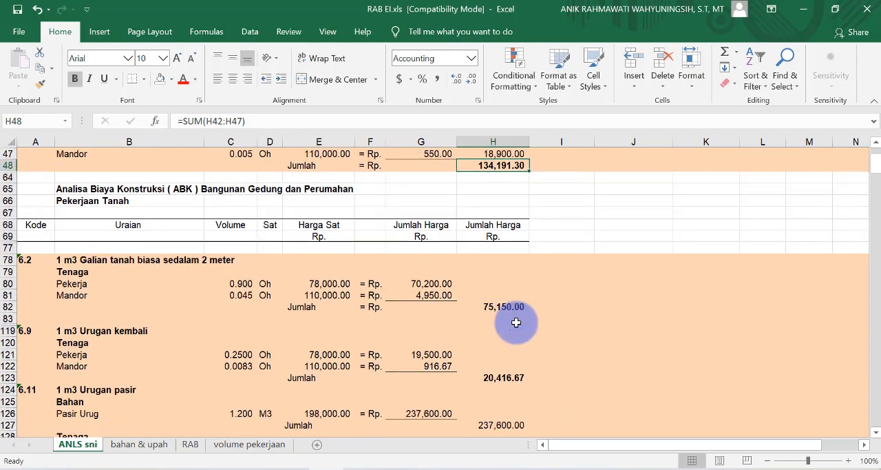
{"action": "scroll", "coordinate": [517, 323], "scroll_direction": "down", "scroll_amount": 1}
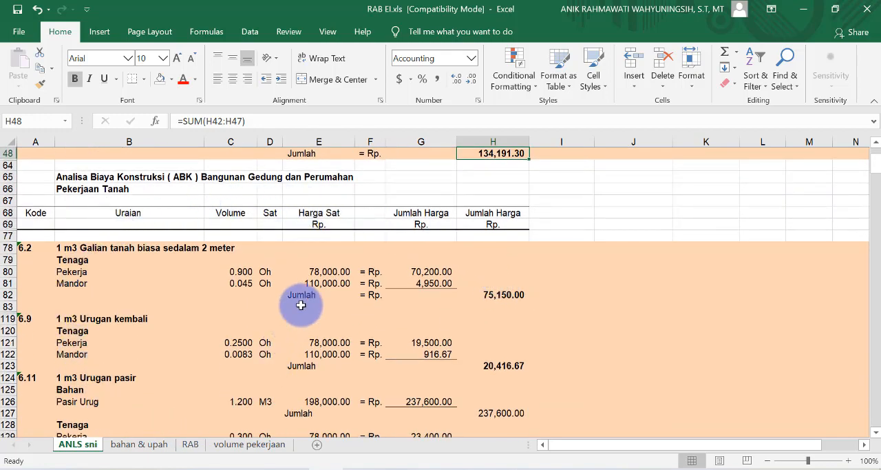
{"action": "scroll", "coordinate": [303, 275], "scroll_direction": "down", "scroll_amount": 3}
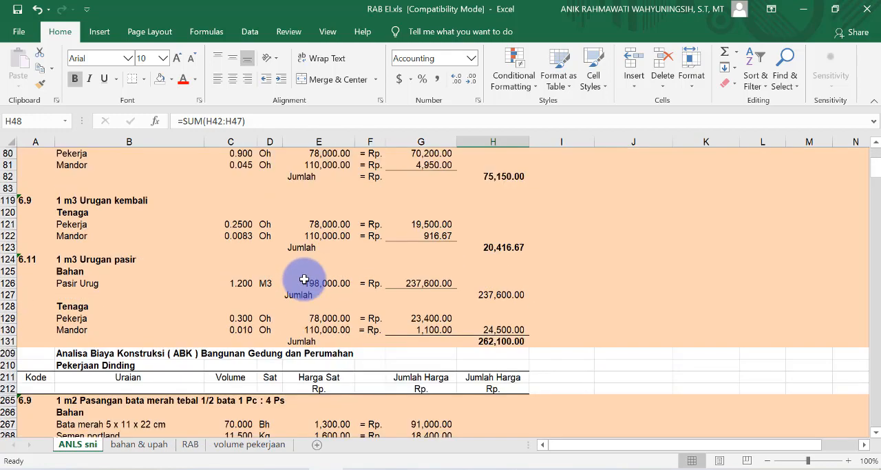
{"action": "scroll", "coordinate": [468, 303], "scroll_direction": "down", "scroll_amount": 7}
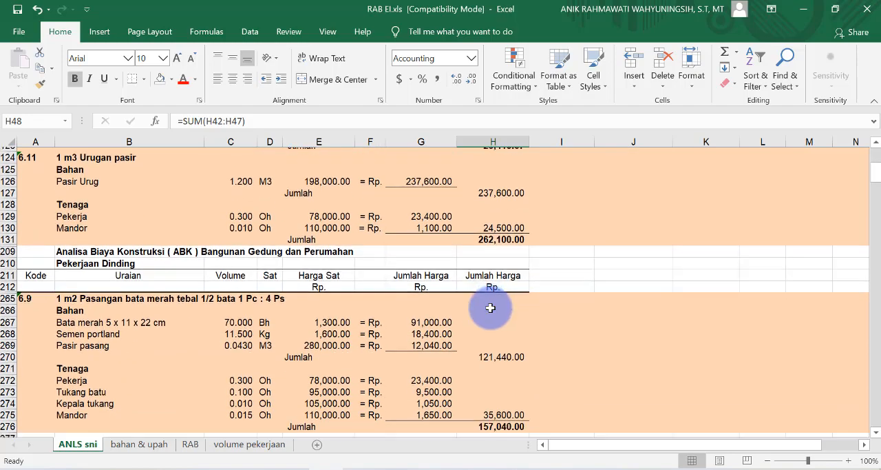
{"action": "scroll", "coordinate": [489, 299], "scroll_direction": "down", "scroll_amount": 8}
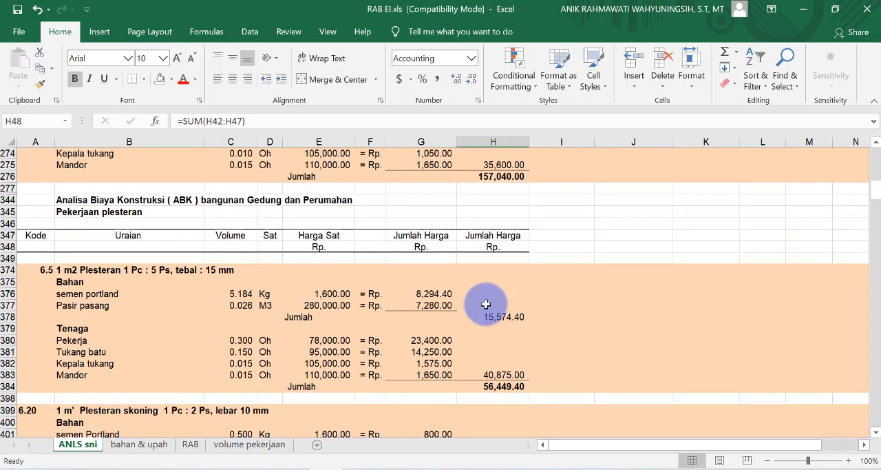
Step: Review the RAB sheet's Uraian Pekerjaan, Kode Analis, Volume, Sat, Harga Satuan and Jumlah Harga columns against the ANLS sni analyses
{"action": "scroll", "coordinate": [500, 310], "scroll_direction": "down", "scroll_amount": 6}
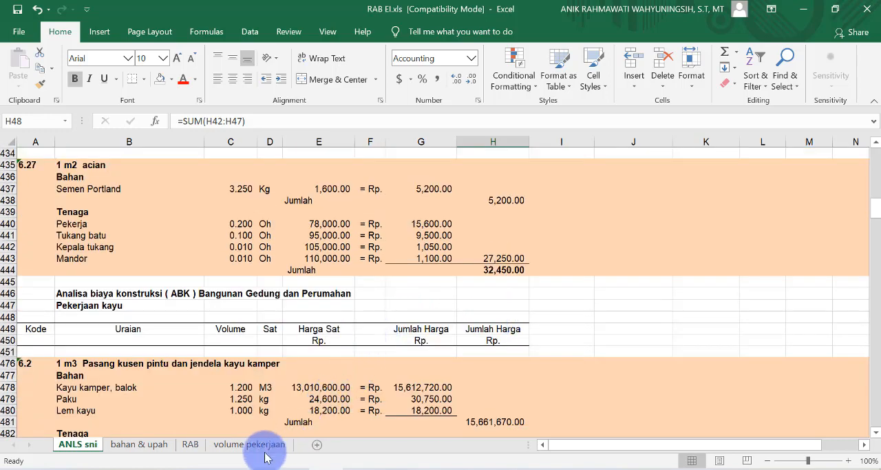
{"action": "left_click", "coordinate": [191, 444]}
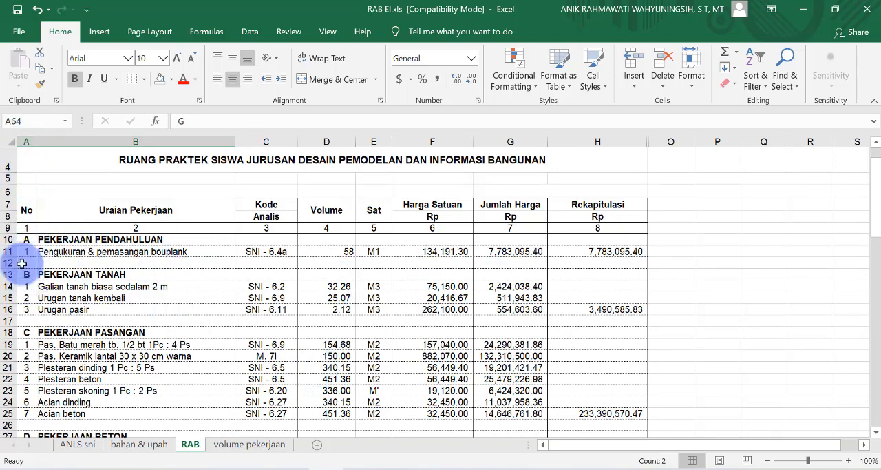
{"action": "left_click", "coordinate": [134, 141]}
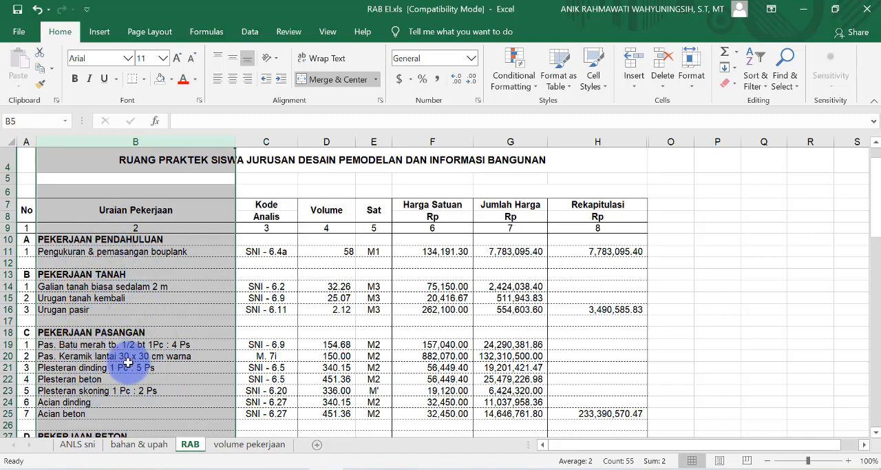
{"action": "left_click", "coordinate": [268, 141]}
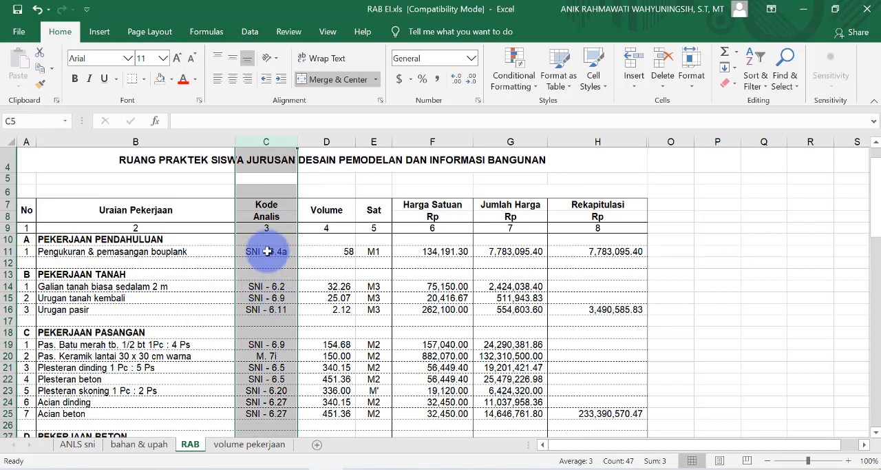
{"action": "left_click", "coordinate": [336, 142]}
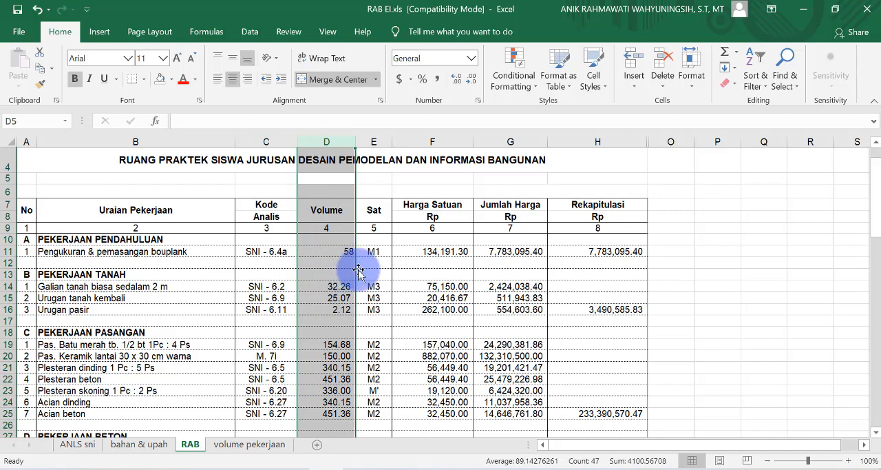
{"action": "left_click", "coordinate": [373, 140]}
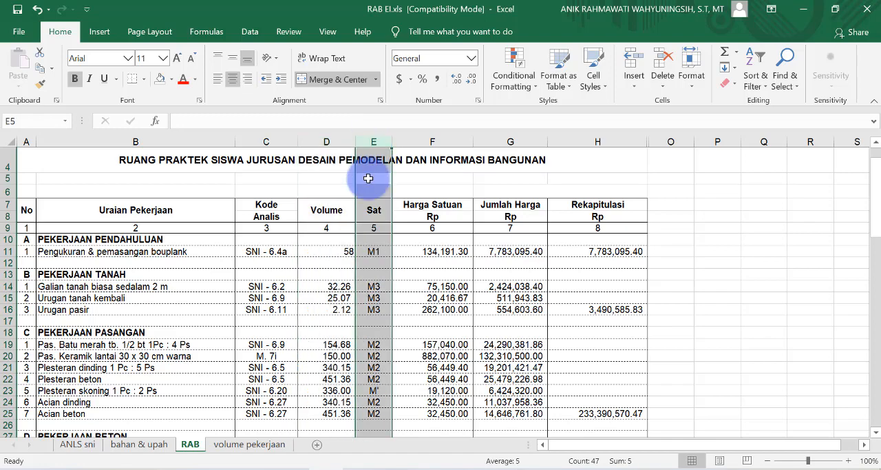
{"action": "left_click", "coordinate": [444, 142]}
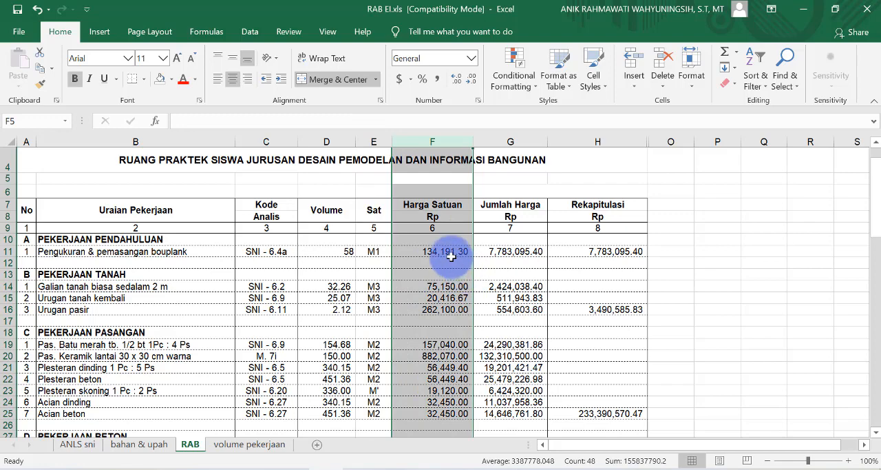
{"action": "left_click", "coordinate": [78, 444]}
{"action": "scroll", "coordinate": [232, 260], "scroll_direction": "up", "scroll_amount": 10}
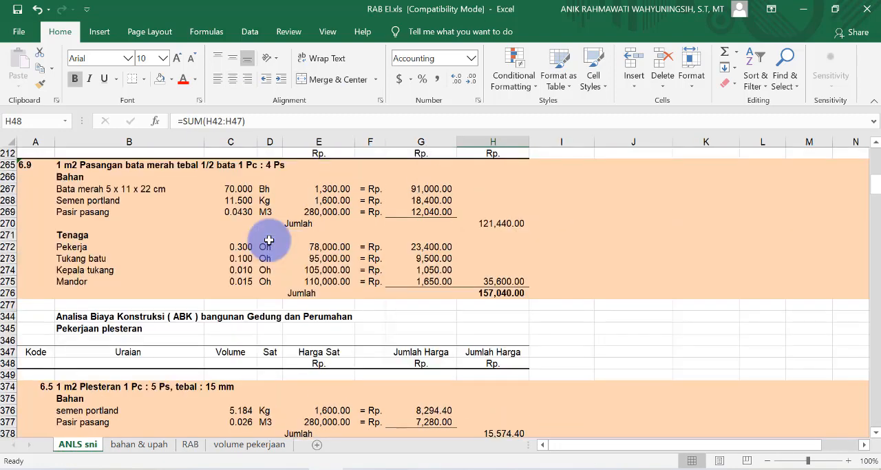
{"action": "left_click", "coordinate": [191, 445]}
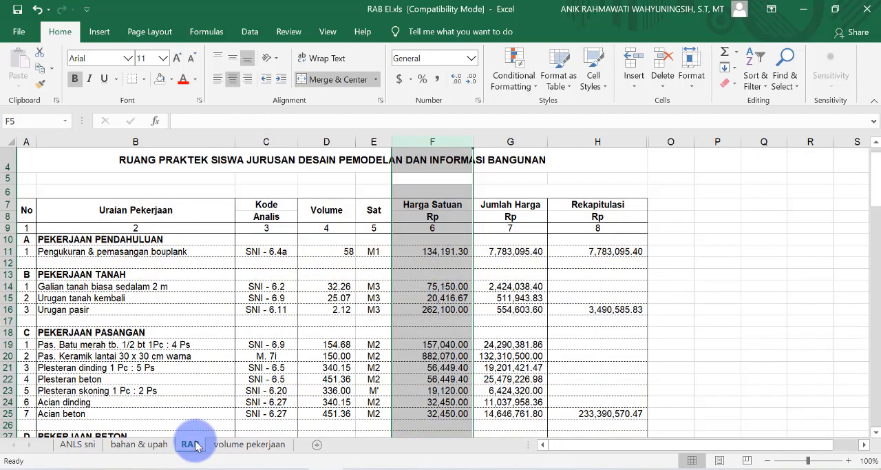
{"action": "left_click", "coordinate": [510, 143]}
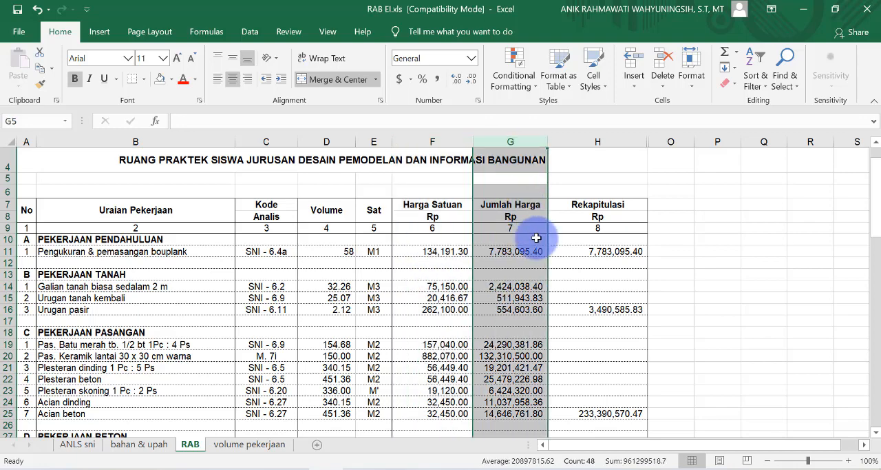
Step: Examine the Volume, Harga Satuan and Jumlah Harga formulas of the bouwplank row 11 and their ANLS sni source sheet
{"action": "left_click", "coordinate": [345, 255]}
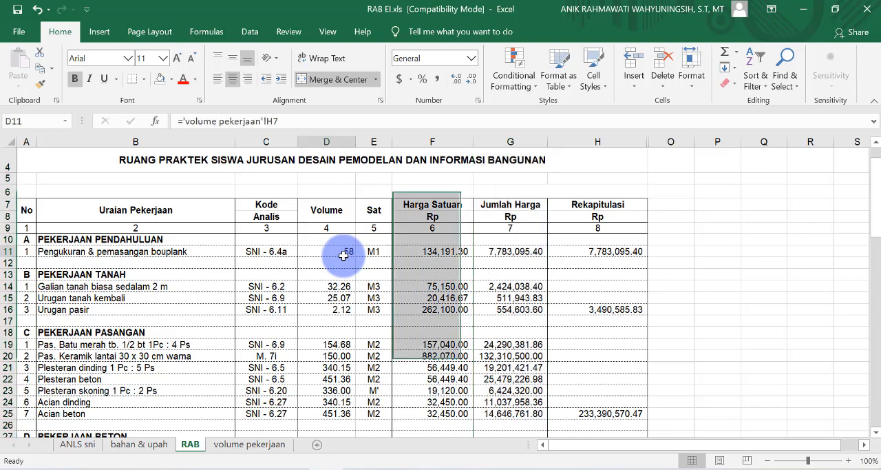
{"action": "left_click", "coordinate": [439, 251]}
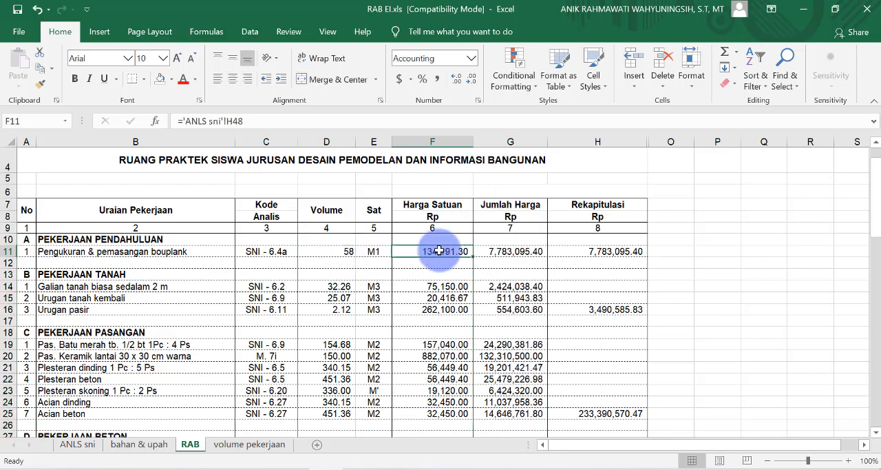
{"action": "left_click", "coordinate": [505, 252]}
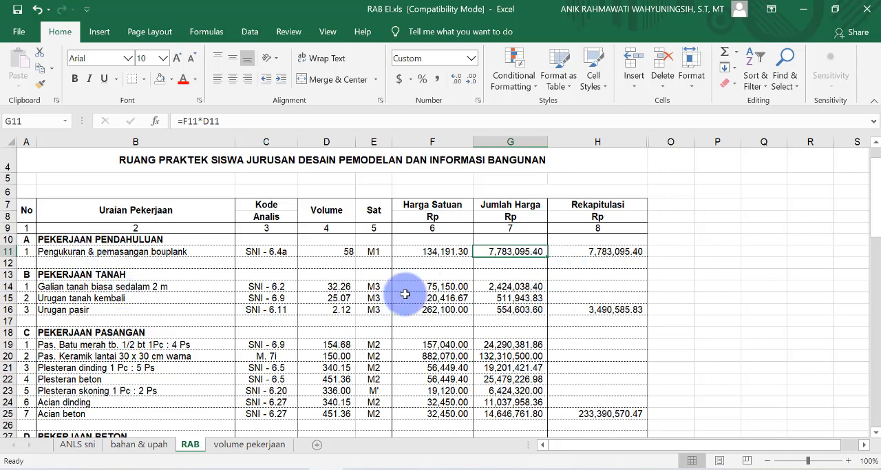
{"action": "left_click", "coordinate": [445, 253]}
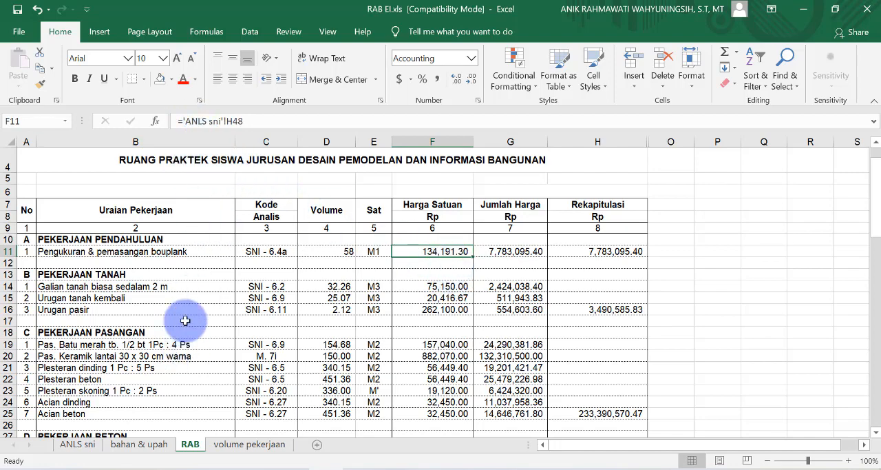
{"action": "left_click", "coordinate": [71, 447]}
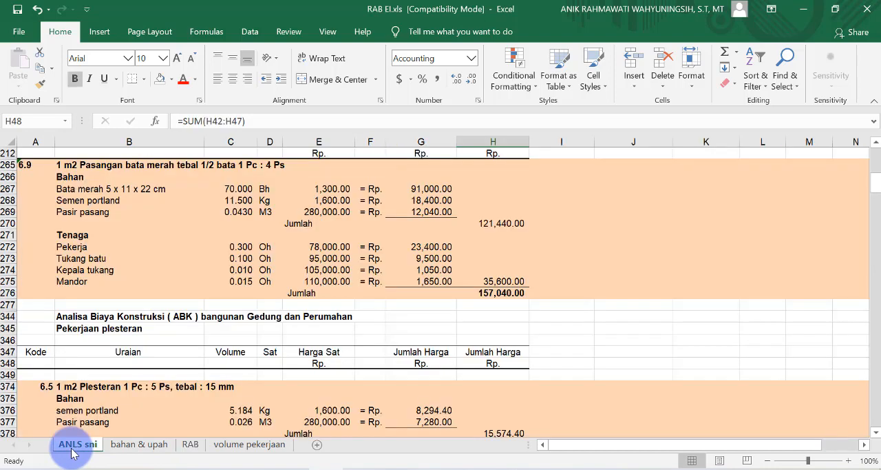
{"action": "left_click", "coordinate": [193, 446]}
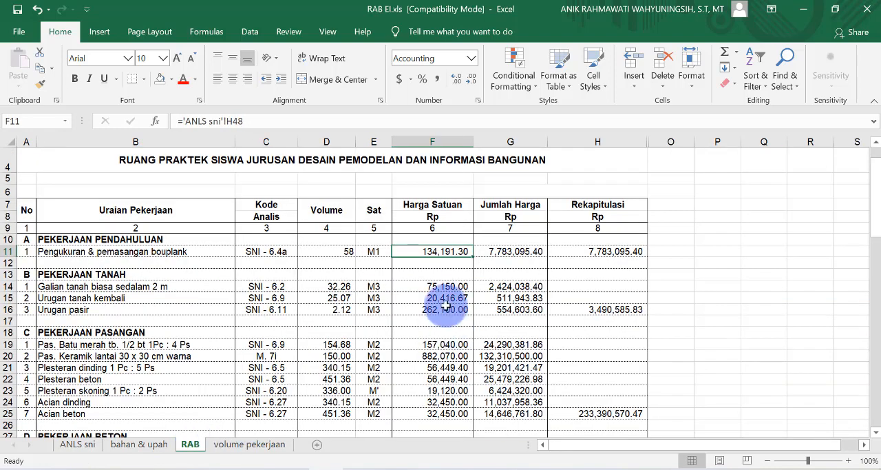
Step: Clear the Harga Satuan cells F11:F16 and the Volume cells D11:D17 on the RAB sheet
{"action": "left_click_drag", "start_coordinate": [439, 252], "coordinate": [454, 328]}
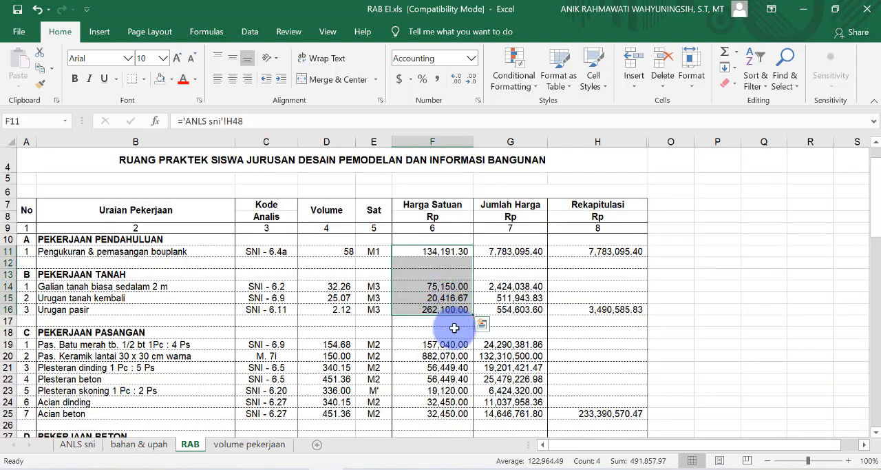
{"action": "key", "text": "Delete"}
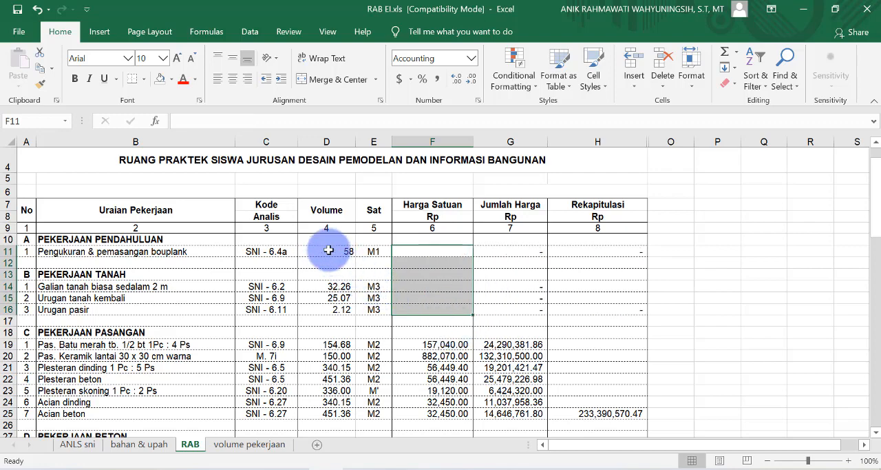
{"action": "left_click", "coordinate": [331, 249]}
{"action": "left_click_drag", "start_coordinate": [332, 249], "coordinate": [338, 321]}
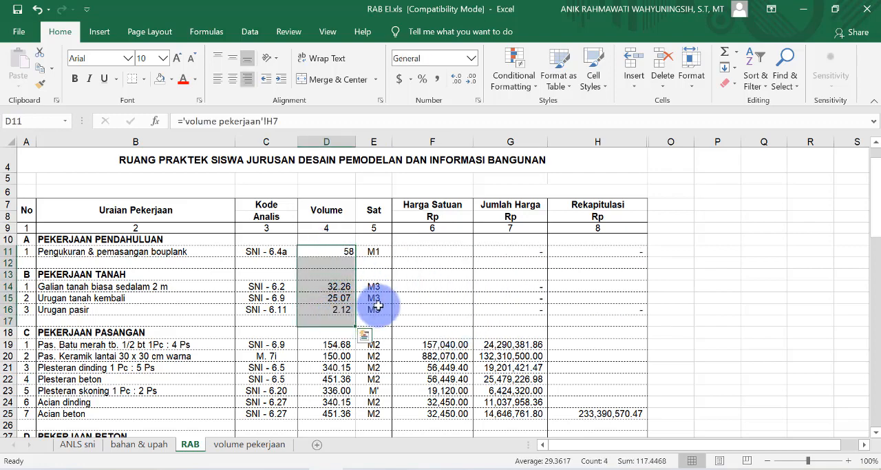
{"action": "key", "text": "Delete"}
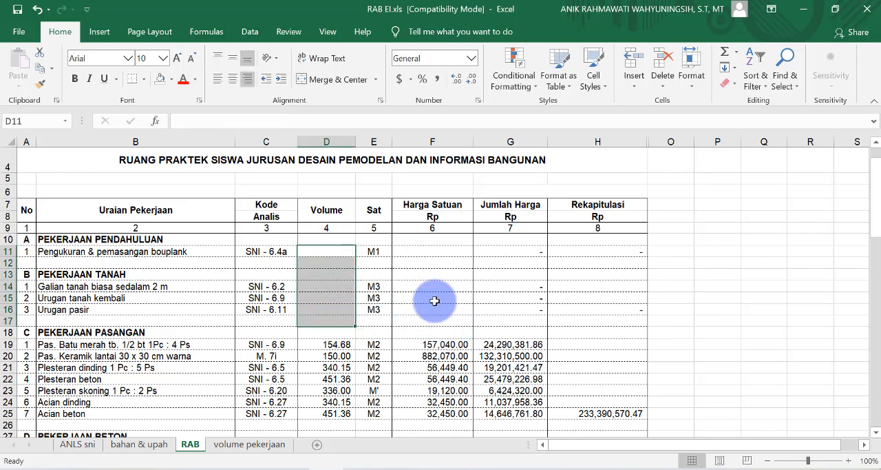
Step: Link the bouwplank Harga Satuan in F11 to the analysis 6.4a total in H48 of the ANLS sni sheet
{"action": "left_click", "coordinate": [445, 253]}
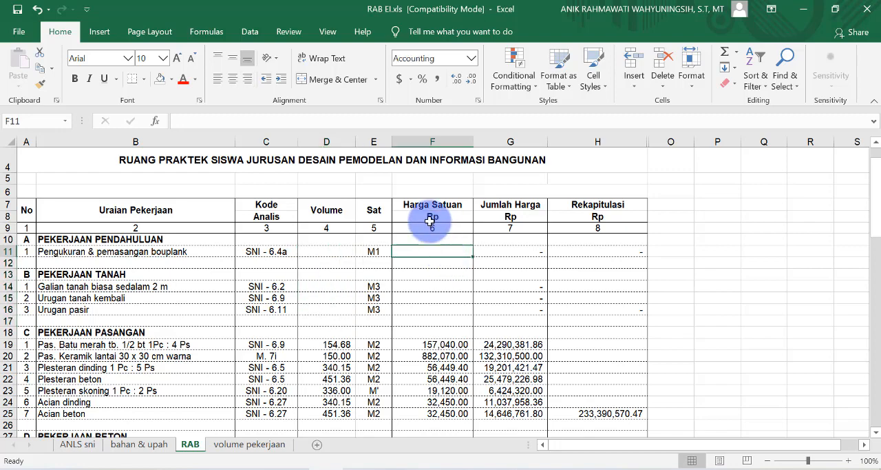
{"action": "type", "text": "="}
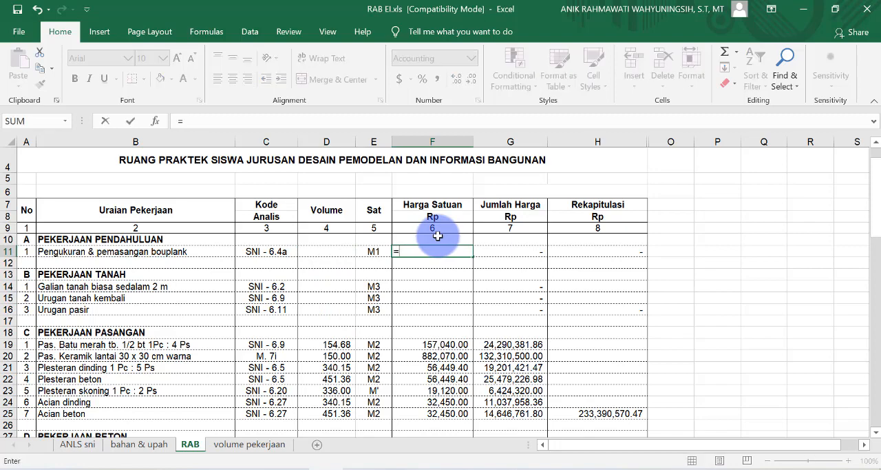
{"action": "left_click", "coordinate": [78, 445]}
{"action": "scroll", "coordinate": [207, 351], "scroll_direction": "up", "scroll_amount": 15}
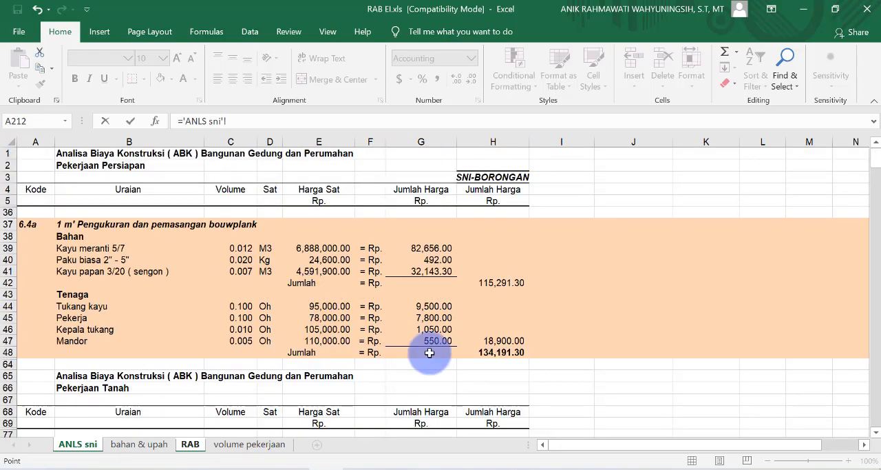
{"action": "left_click", "coordinate": [501, 354]}
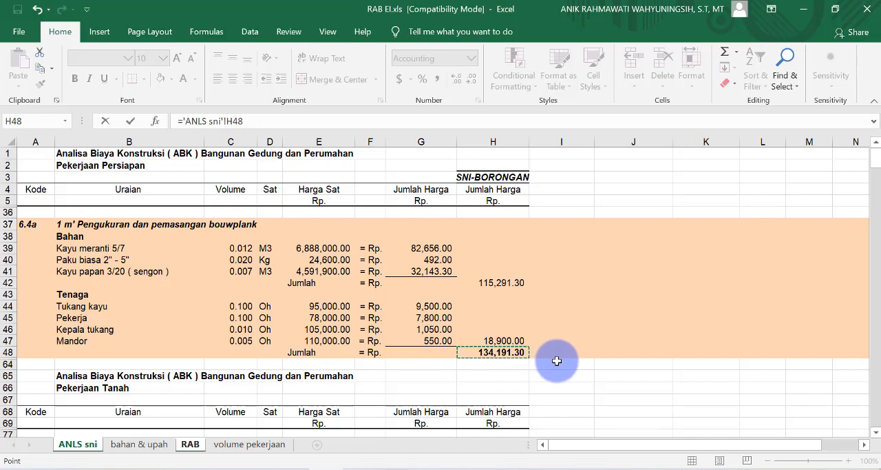
{"action": "key", "text": "Return"}
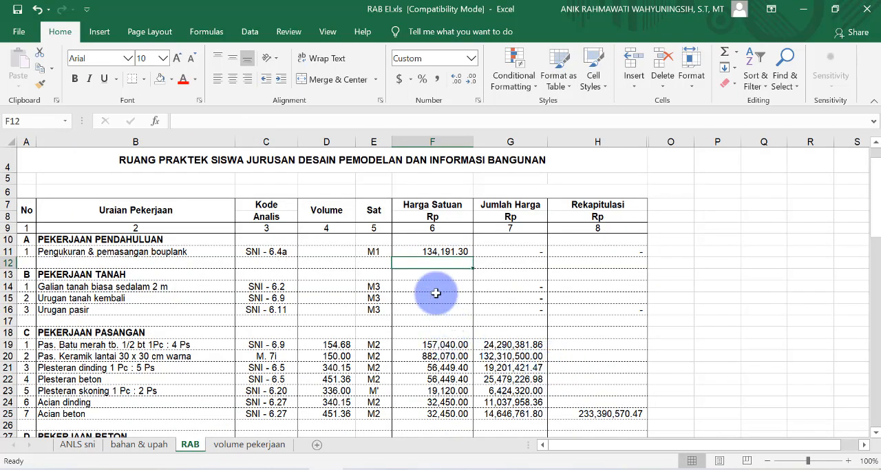
Step: Link the Galian tanah biasa Harga Satuan in F14 to the analysis 6.2 total in H82 of the ANLS sni sheet
{"action": "left_click", "coordinate": [437, 290]}
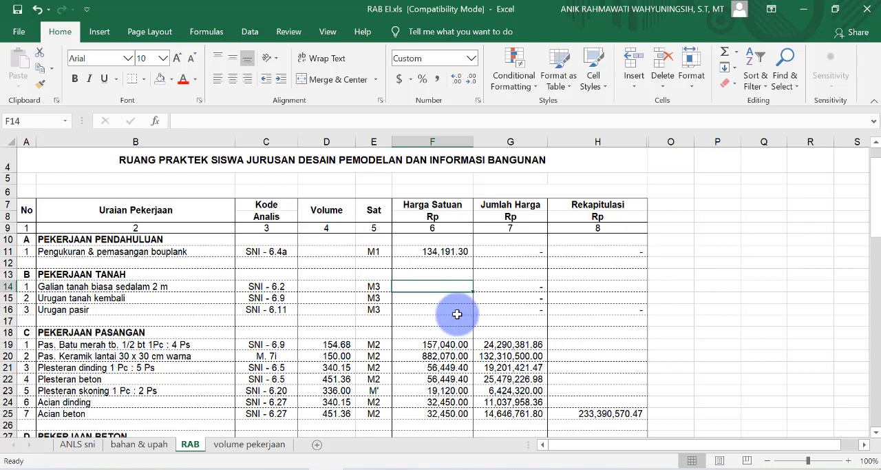
{"action": "type", "text": "="}
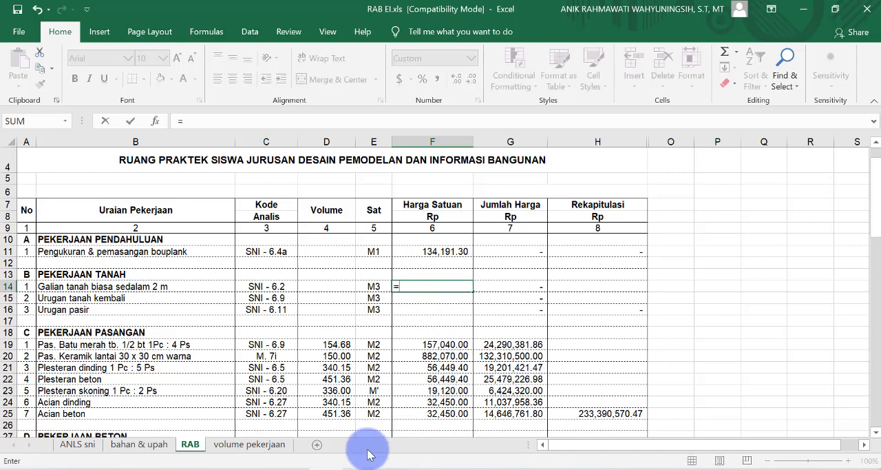
{"action": "left_click", "coordinate": [78, 450]}
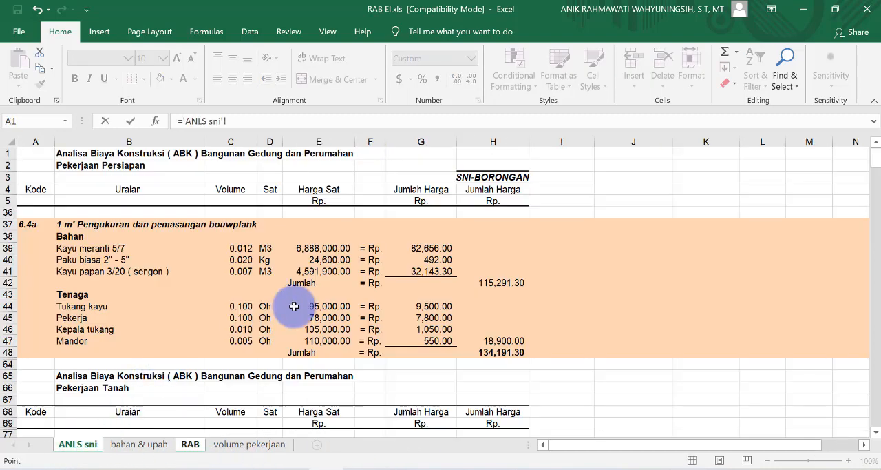
{"action": "scroll", "coordinate": [297, 310], "scroll_direction": "down", "scroll_amount": 5}
{"action": "scroll", "coordinate": [308, 319], "scroll_direction": "down", "scroll_amount": 2}
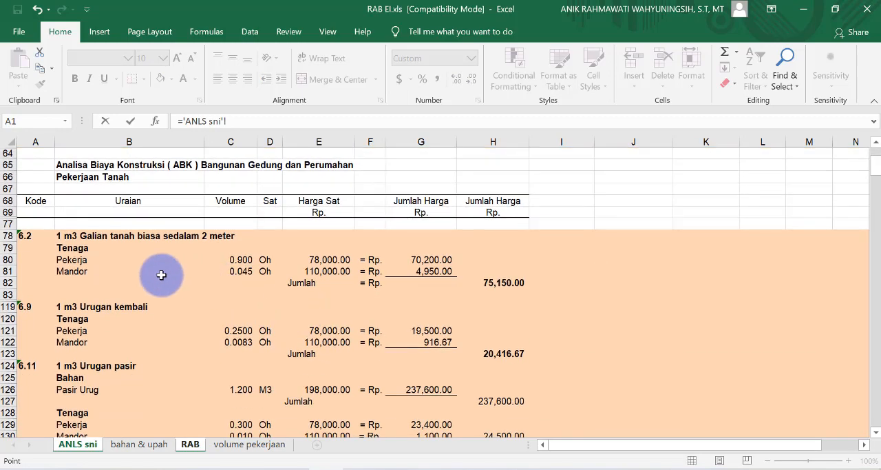
{"action": "left_click", "coordinate": [501, 287]}
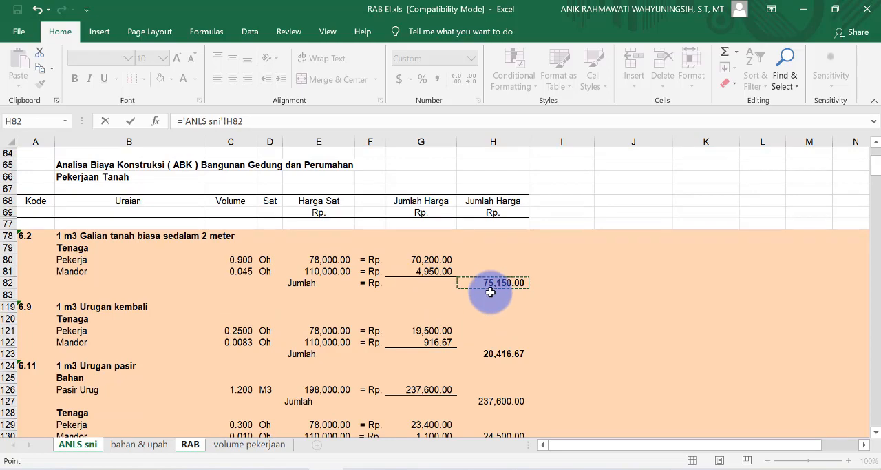
{"action": "key", "text": "Return"}
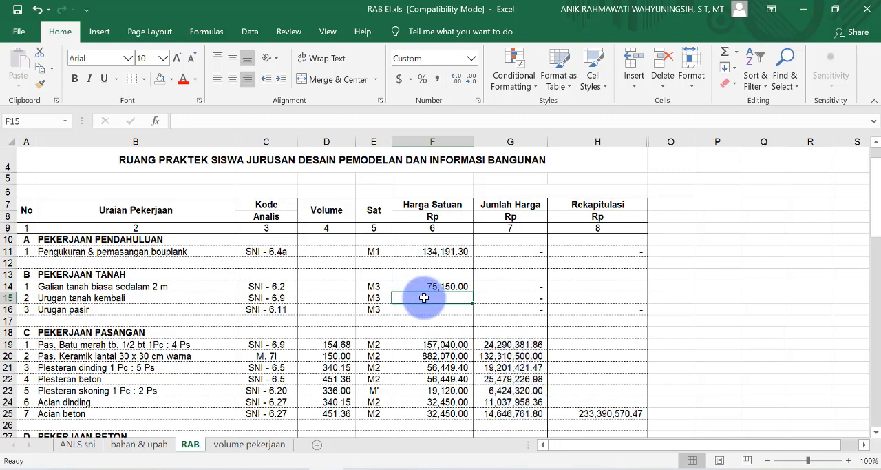
Step: Link the Urugan tanah kembali Harga Satuan in F15 to the analysis 6.9 total in H123 of the ANLS sni sheet
{"action": "type", "text": "="}
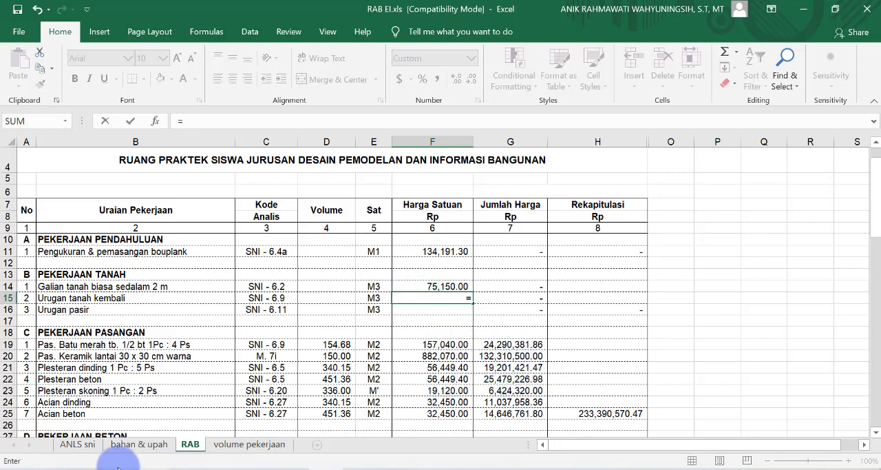
{"action": "left_click", "coordinate": [79, 444]}
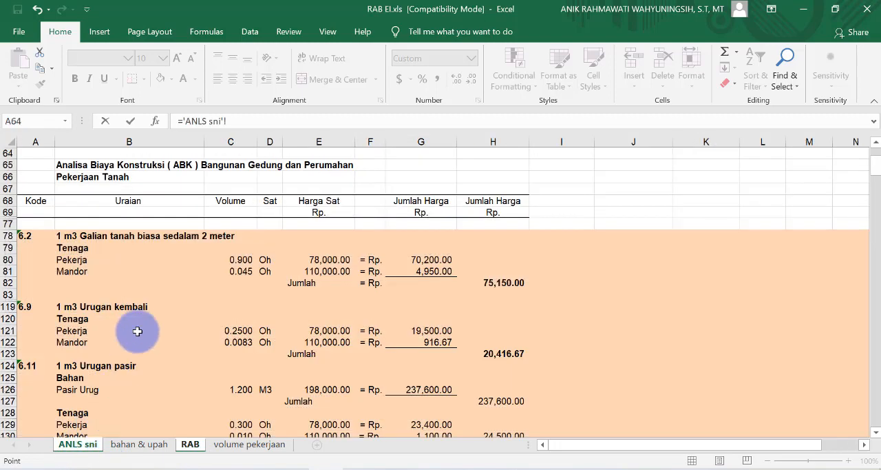
{"action": "scroll", "coordinate": [138, 330], "scroll_direction": "down", "scroll_amount": 1}
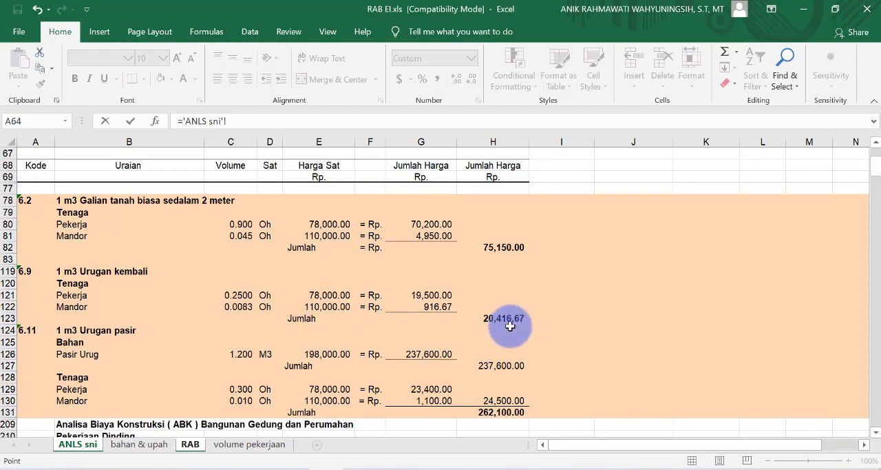
{"action": "left_click", "coordinate": [511, 320]}
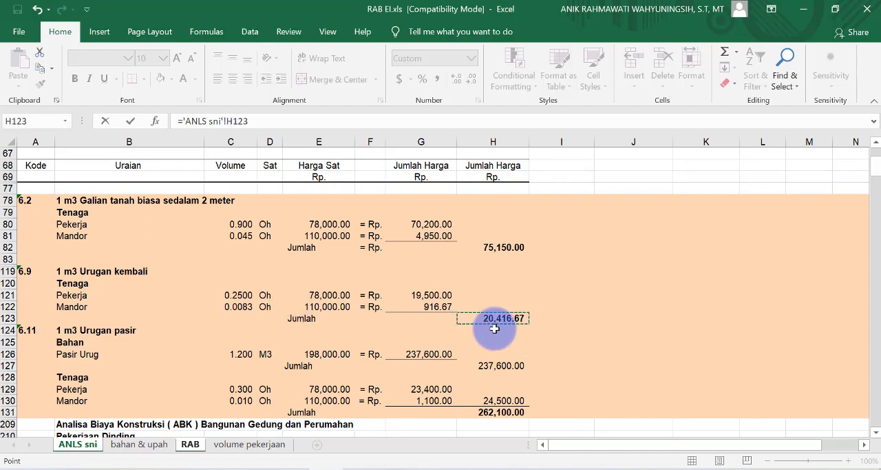
{"action": "key", "text": "Return"}
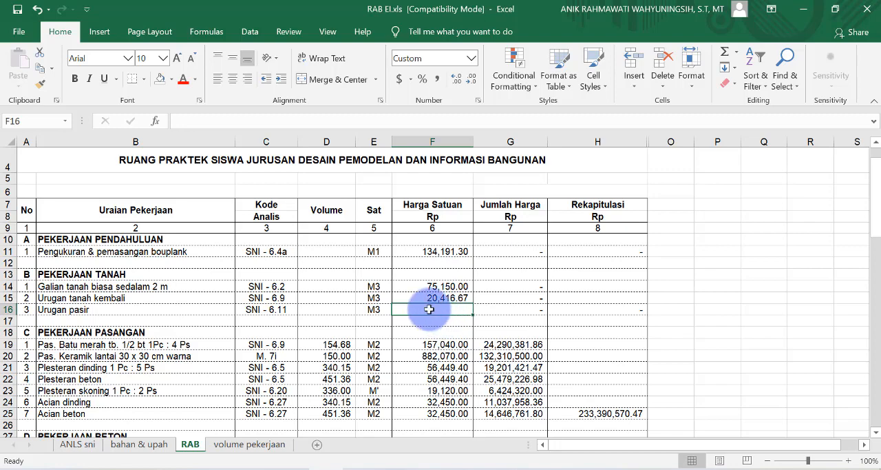
Step: Link the Urugan pasir Harga Satuan in F16 to the analysis 6.11 total in H131 of the ANLS sni sheet
{"action": "type", "text": "="}
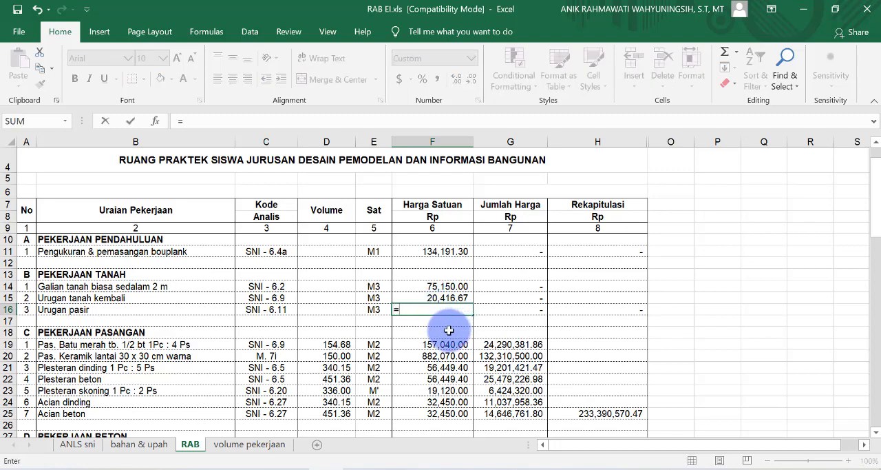
{"action": "left_click", "coordinate": [77, 444]}
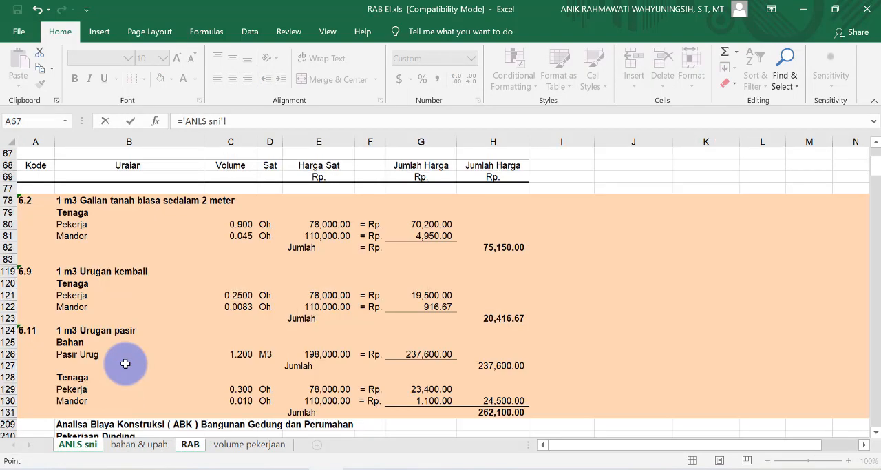
{"action": "scroll", "coordinate": [112, 323], "scroll_direction": "down", "scroll_amount": 1}
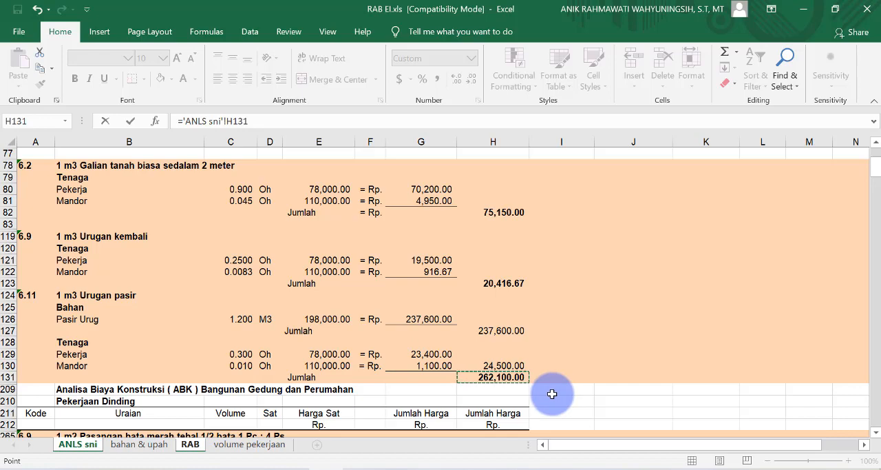
{"action": "key", "text": "Return"}
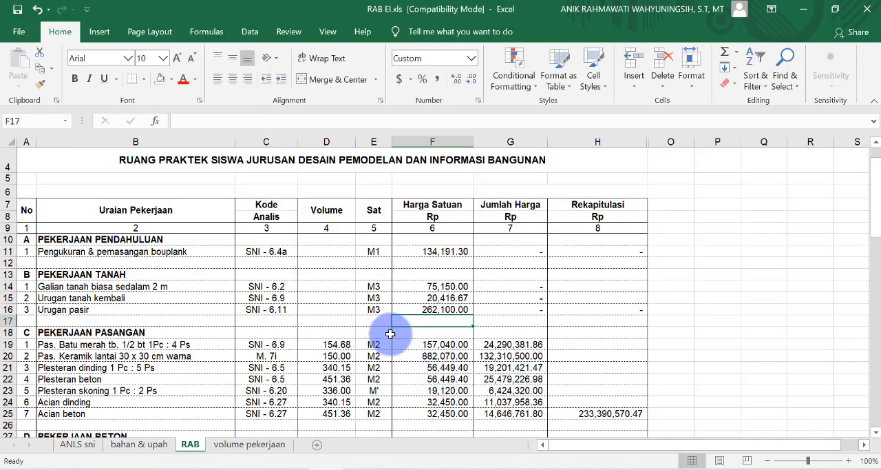
Step: Link the bouwplank Volume in D11 to cell H7 of the volume pekerjaan sheet
{"action": "left_click", "coordinate": [326, 142]}
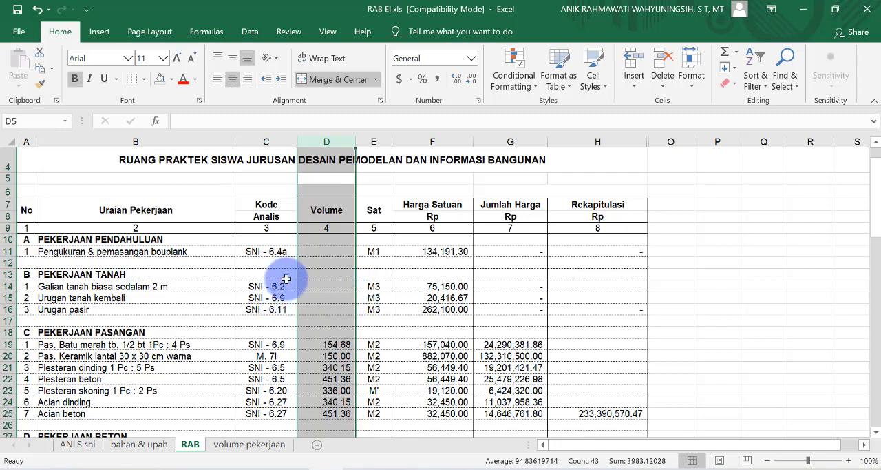
{"action": "left_click", "coordinate": [333, 252]}
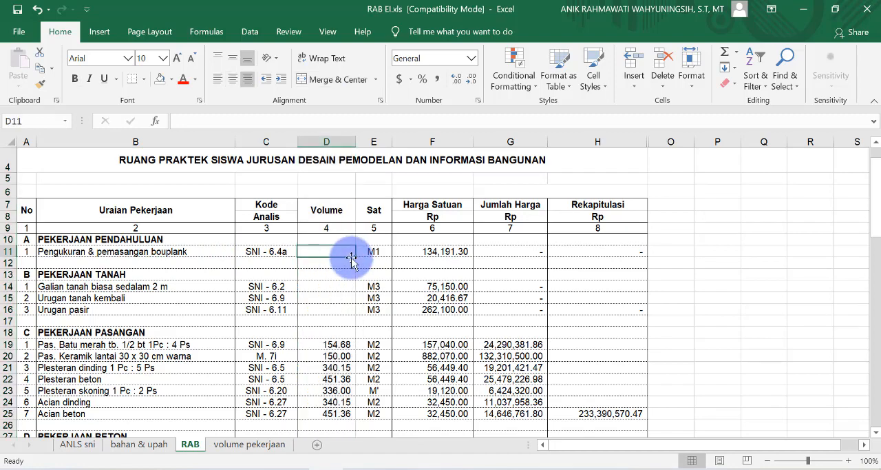
{"action": "type", "text": "="}
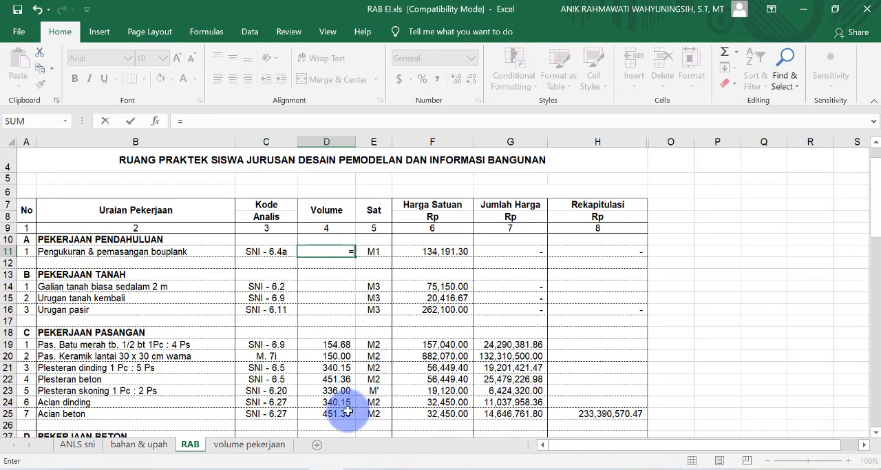
{"action": "left_click", "coordinate": [251, 445]}
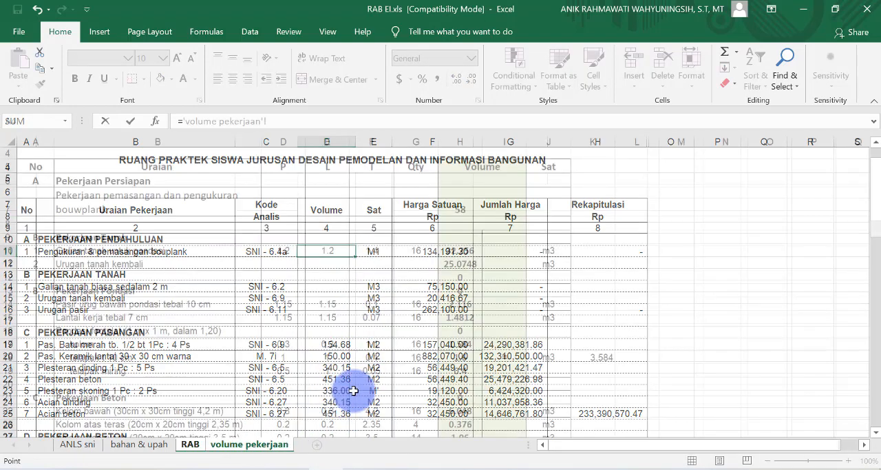
{"action": "scroll", "coordinate": [354, 388], "scroll_direction": "up", "scroll_amount": 1}
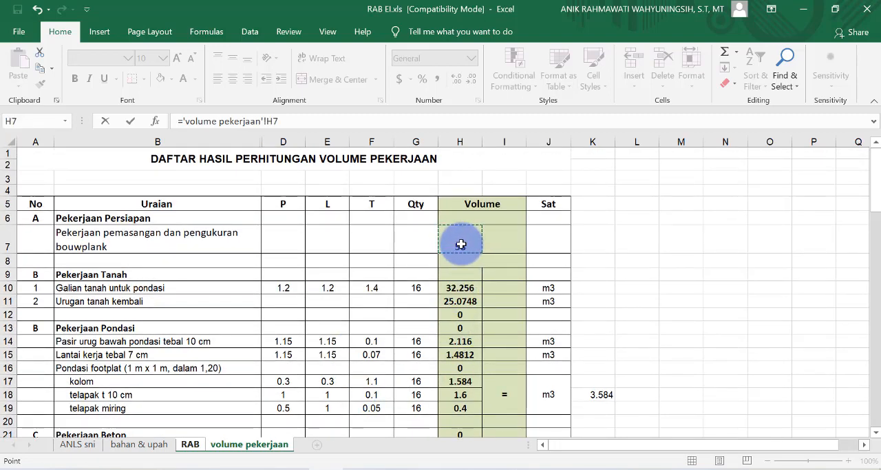
{"action": "key", "text": "Return"}
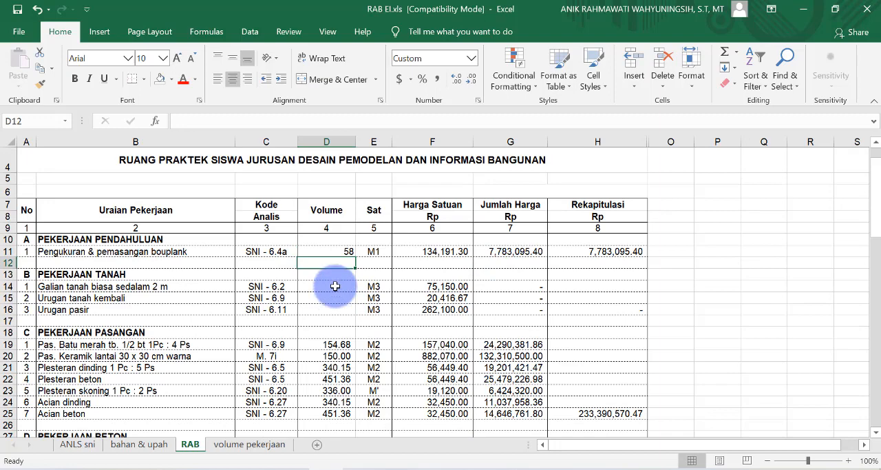
Step: Link the Galian tanah biasa Volume in D14 to cell H10 of the volume pekerjaan sheet
{"action": "left_click", "coordinate": [335, 286]}
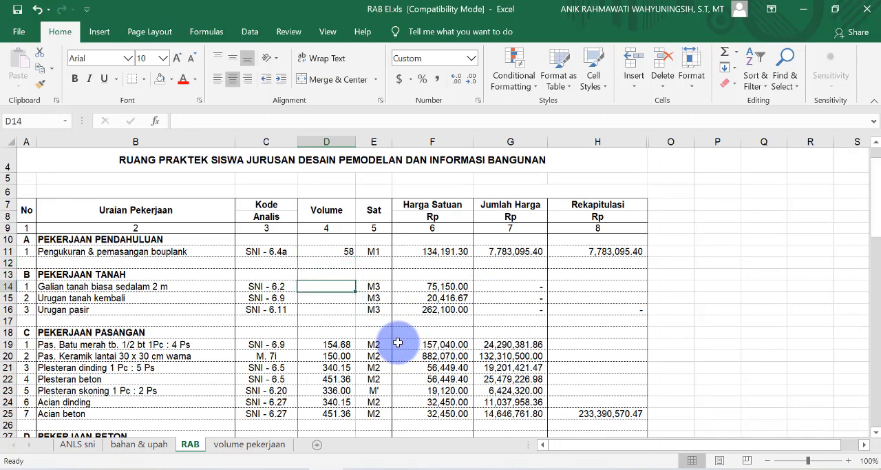
{"action": "type", "text": "="}
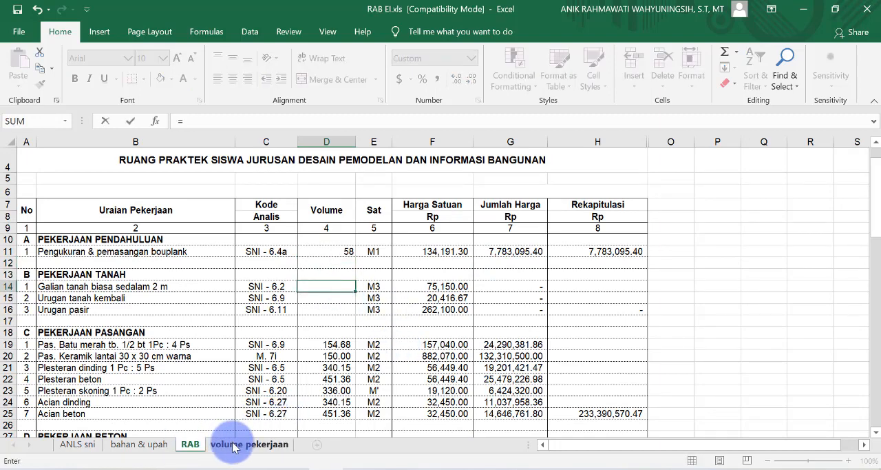
{"action": "left_click", "coordinate": [234, 446]}
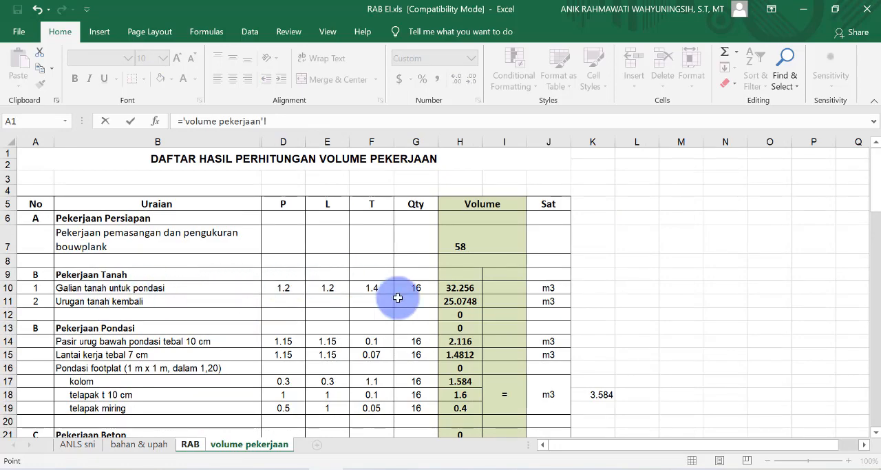
{"action": "left_click", "coordinate": [460, 288]}
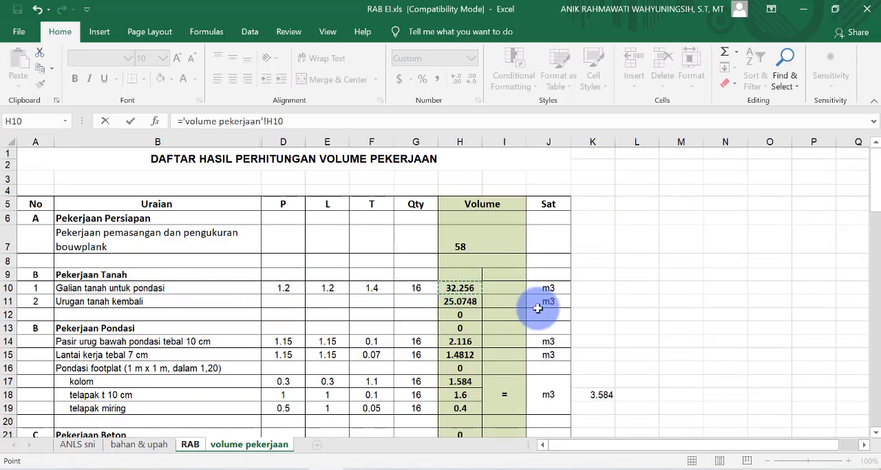
{"action": "key", "text": "Return"}
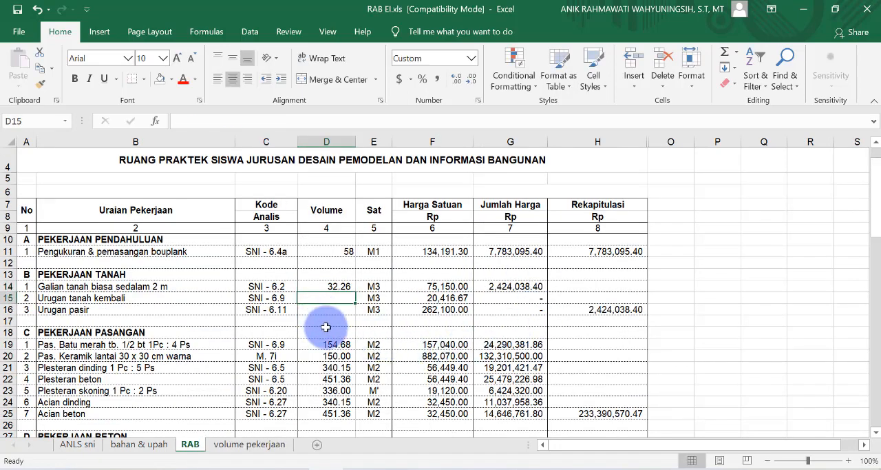
Step: Link the Urugan tanah kembali Volume in D15 to cell H11 of the volume pekerjaan sheet
{"action": "type", "text": "="}
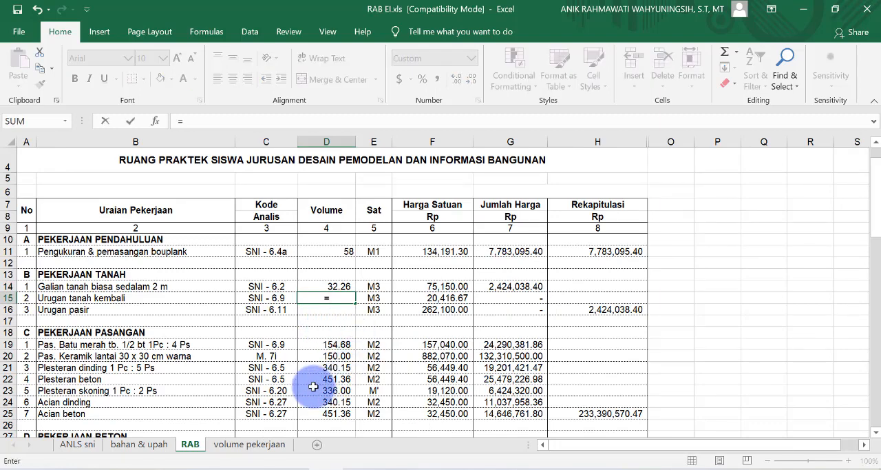
{"action": "left_click", "coordinate": [246, 443]}
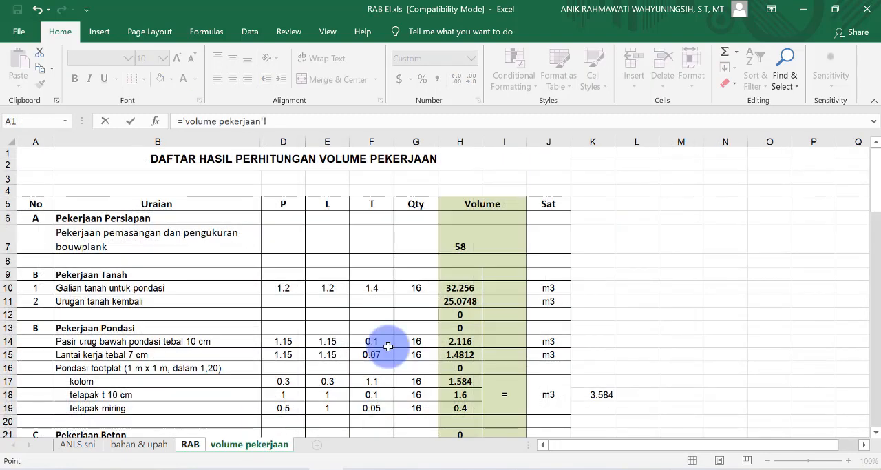
{"action": "left_click", "coordinate": [461, 301]}
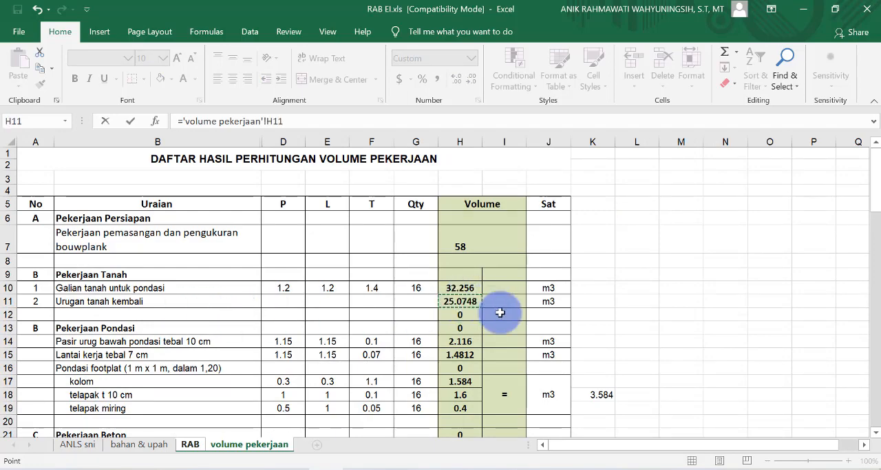
{"action": "key", "text": "Return"}
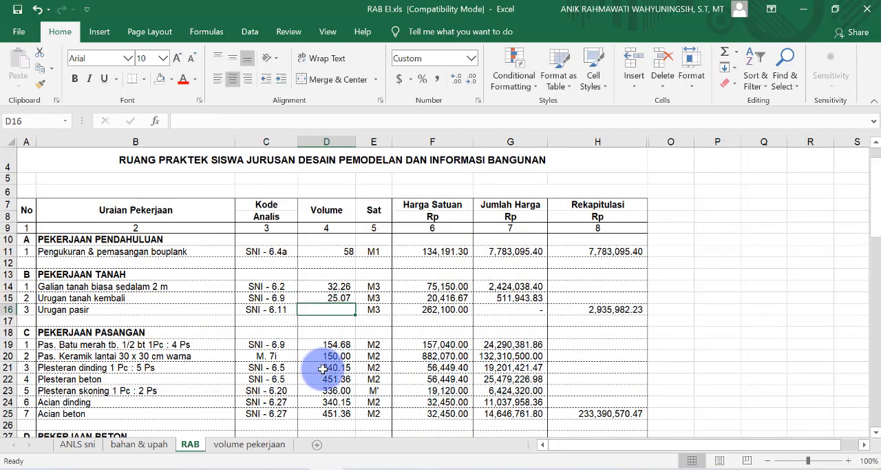
Step: Link the Urugan pasir Volume in D16 to the Pasir urug bawah pondasi volume in H14 of the volume pekerjaan sheet
{"action": "type", "text": "="}
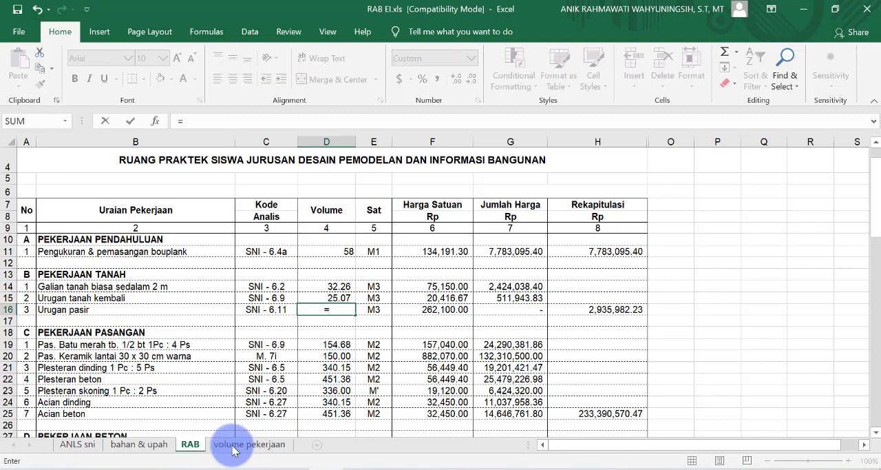
{"action": "left_click", "coordinate": [249, 444]}
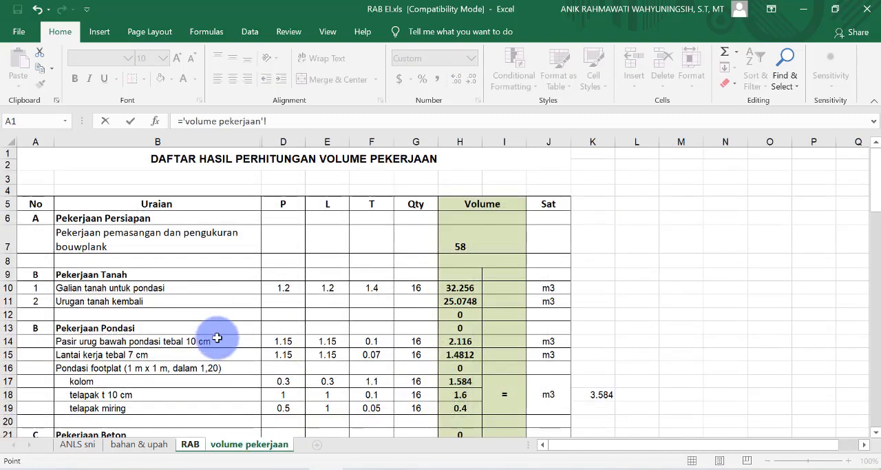
{"action": "scroll", "coordinate": [217, 338], "scroll_direction": "down", "scroll_amount": 1}
{"action": "scroll", "coordinate": [218, 342], "scroll_direction": "down", "scroll_amount": 1}
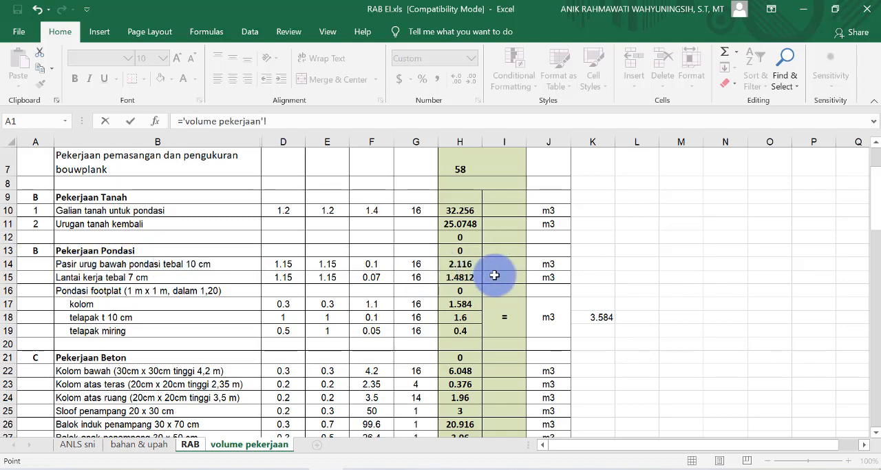
{"action": "left_click", "coordinate": [458, 263]}
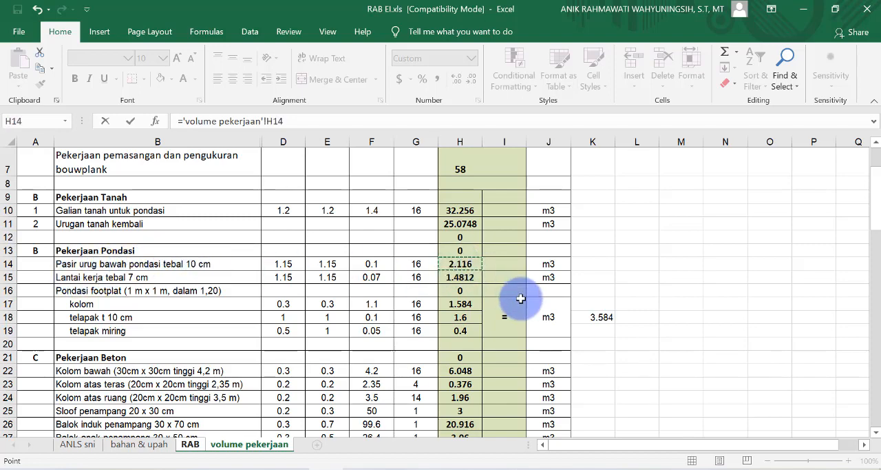
{"action": "key", "text": "Return"}
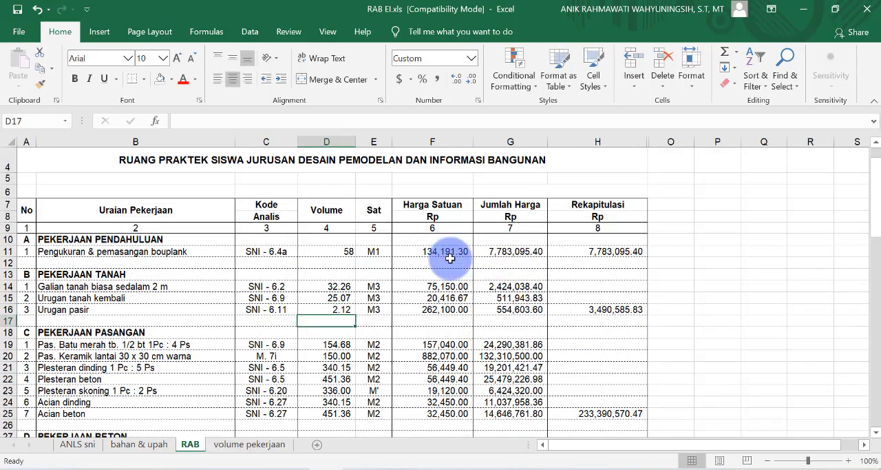
Step: Review the RAB sheet's work sections from Pekerjaan Pendahuluan to Pekerjaan Cat-catan, including the Rekapitulasi subtotals and the JUMLAH row
{"action": "scroll", "coordinate": [453, 265], "scroll_direction": "down", "scroll_amount": 10}
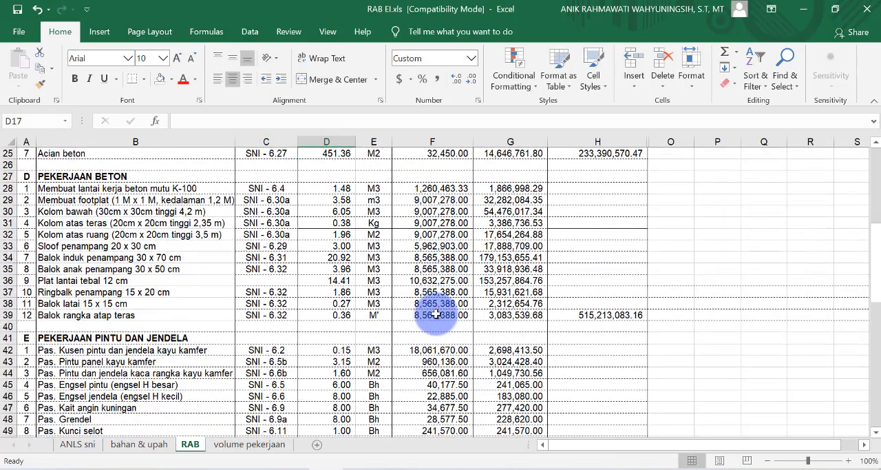
{"action": "scroll", "coordinate": [438, 322], "scroll_direction": "down", "scroll_amount": 7}
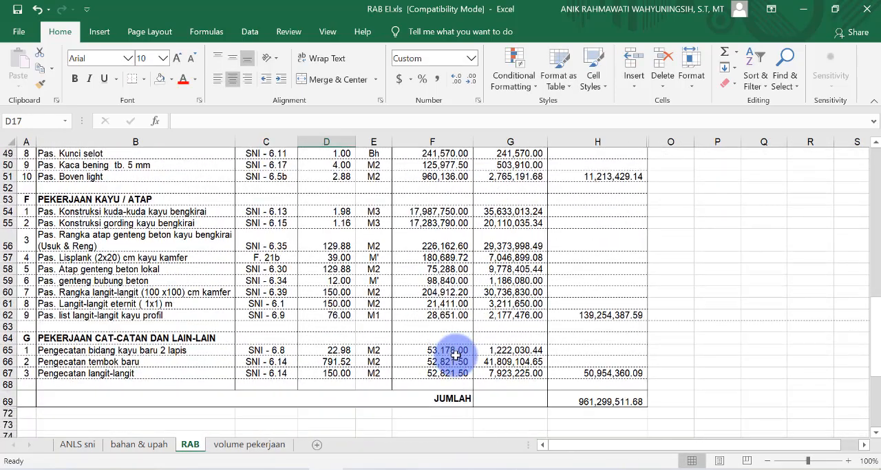
{"action": "scroll", "coordinate": [460, 356], "scroll_direction": "down", "scroll_amount": 1}
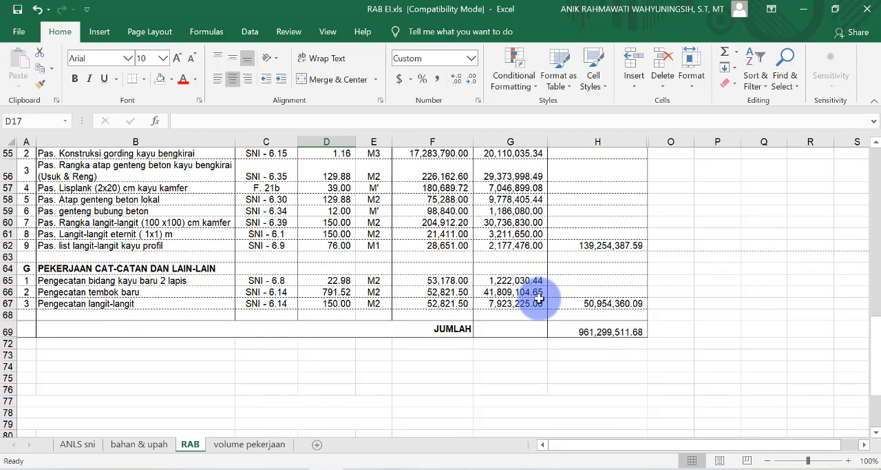
{"action": "scroll", "coordinate": [515, 301], "scroll_direction": "up", "scroll_amount": 3}
{"action": "scroll", "coordinate": [347, 292], "scroll_direction": "up", "scroll_amount": 6}
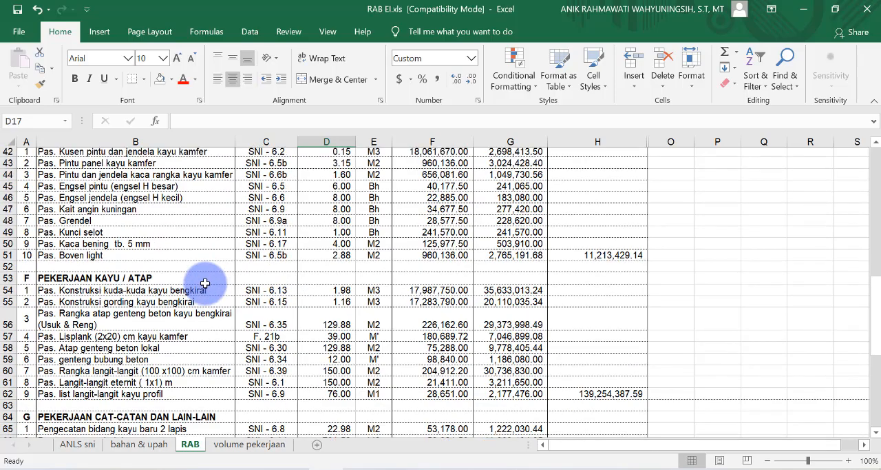
{"action": "scroll", "coordinate": [207, 283], "scroll_direction": "up", "scroll_amount": 7}
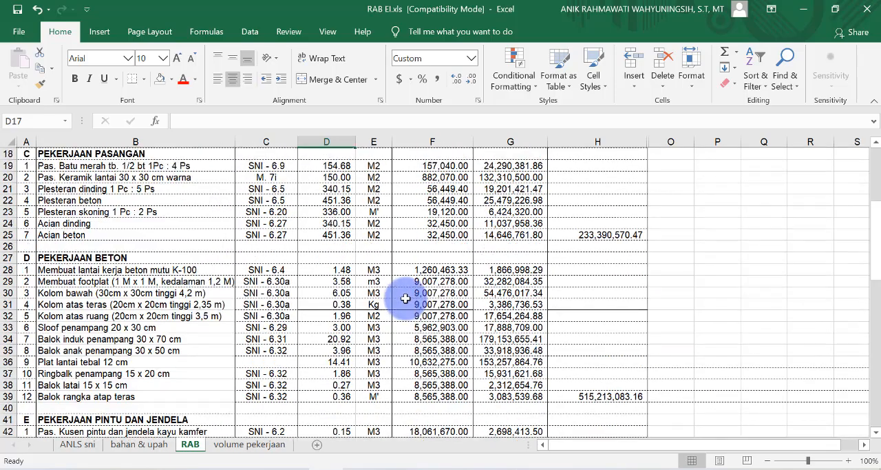
{"action": "scroll", "coordinate": [478, 275], "scroll_direction": "down", "scroll_amount": 10}
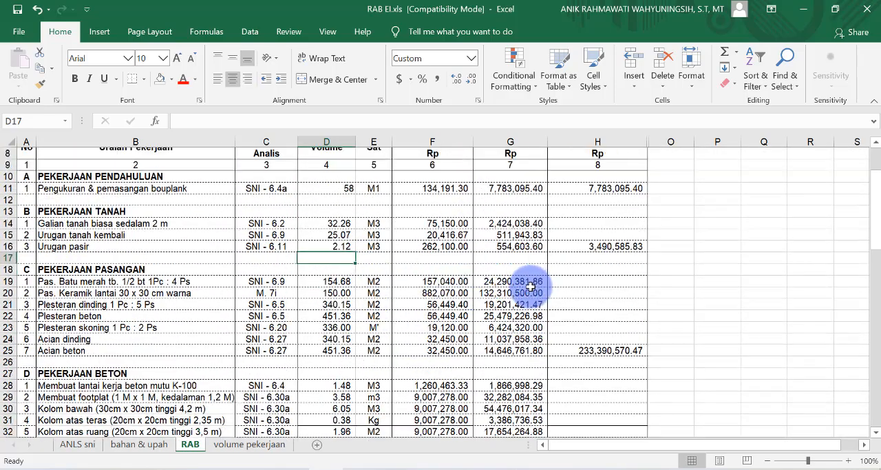
Step: Make the grand total in H69 of the RAB sheet's JUMLAH row bold
{"action": "scroll", "coordinate": [515, 301], "scroll_direction": "down", "scroll_amount": 7}
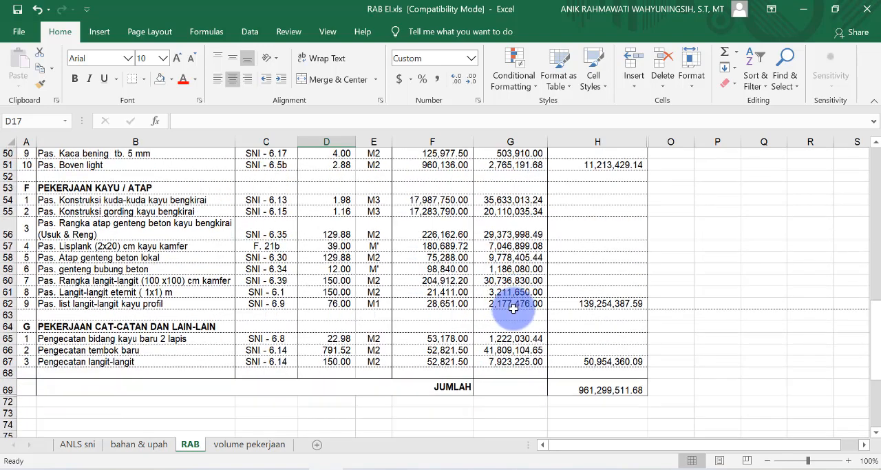
{"action": "left_click", "coordinate": [592, 287]}
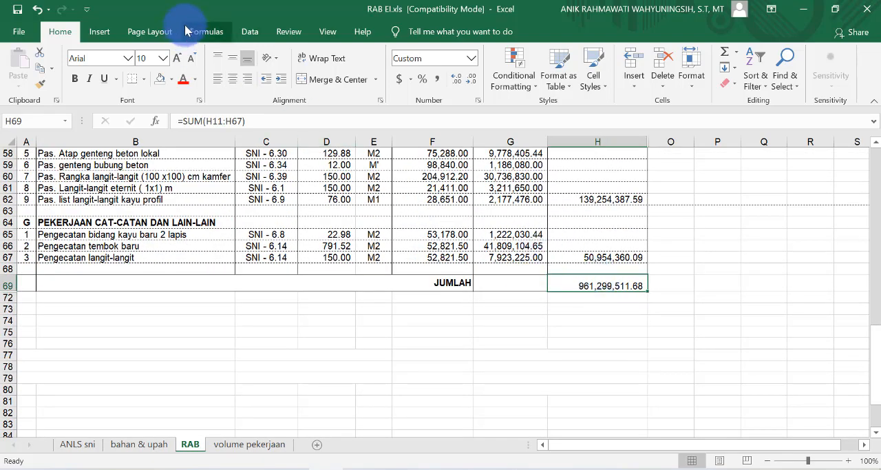
{"action": "left_click", "coordinate": [77, 80]}
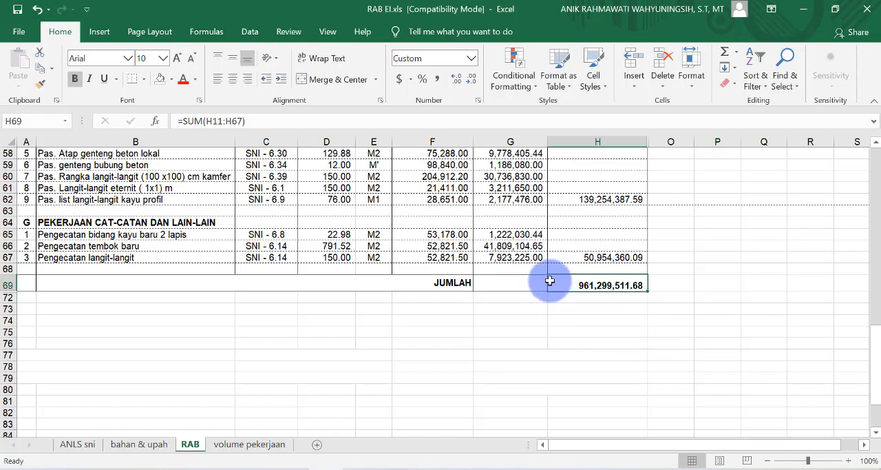
{"action": "scroll", "coordinate": [388, 290], "scroll_direction": "up", "scroll_amount": 8}
{"action": "scroll", "coordinate": [454, 279], "scroll_direction": "up", "scroll_amount": 5}
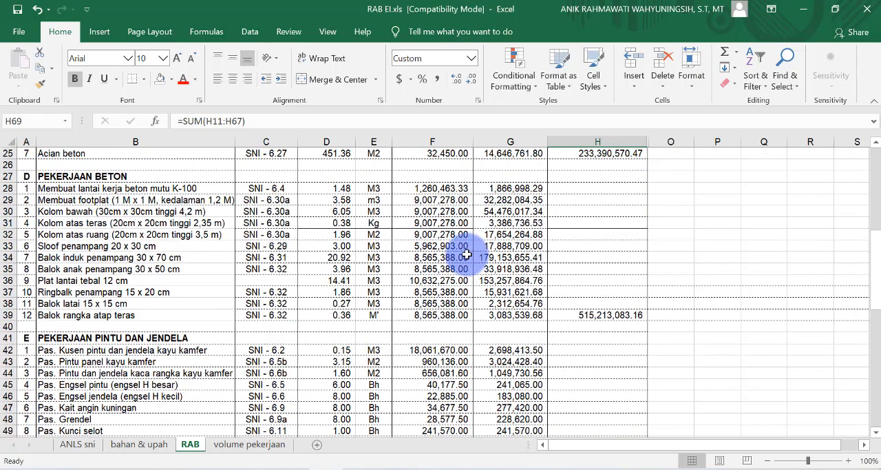
{"action": "scroll", "coordinate": [489, 290], "scroll_direction": "down", "scroll_amount": 13}
{"action": "scroll", "coordinate": [557, 346], "scroll_direction": "down", "scroll_amount": 2}
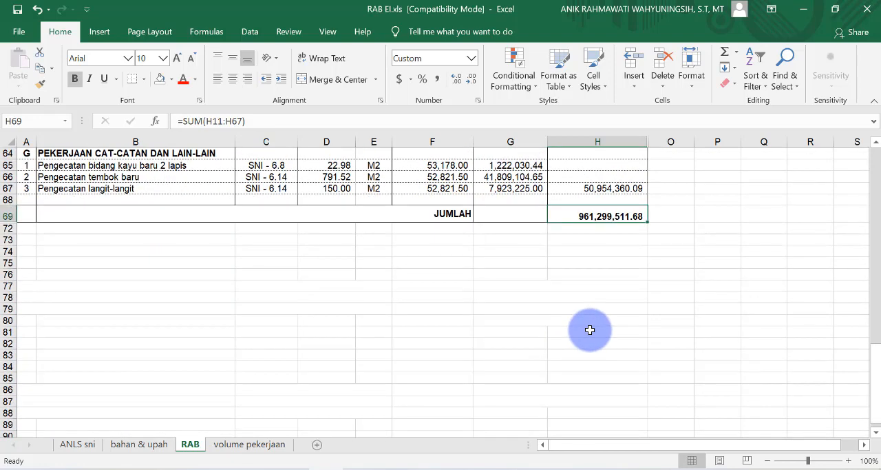
{"action": "scroll", "coordinate": [590, 330], "scroll_direction": "up", "scroll_amount": 2}
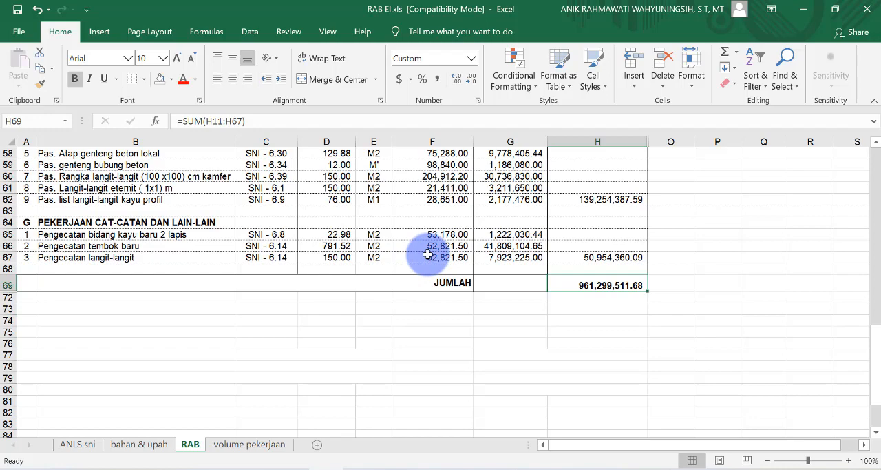
{"action": "scroll", "coordinate": [509, 289], "scroll_direction": "up", "scroll_amount": 1}
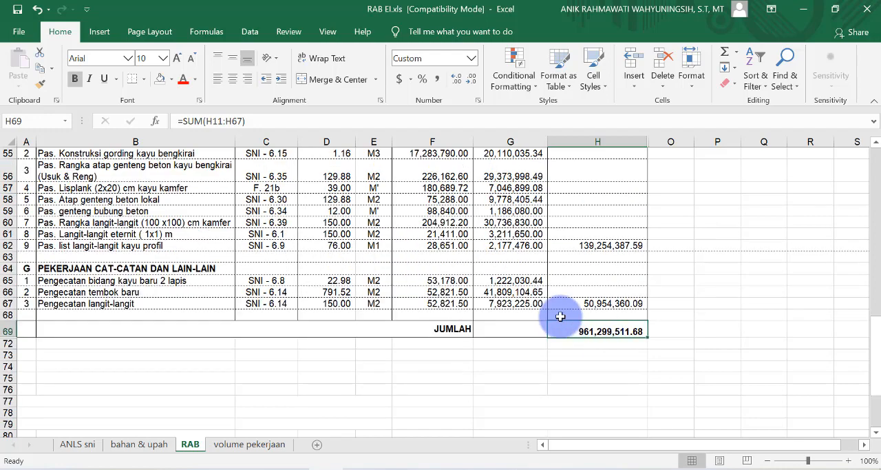